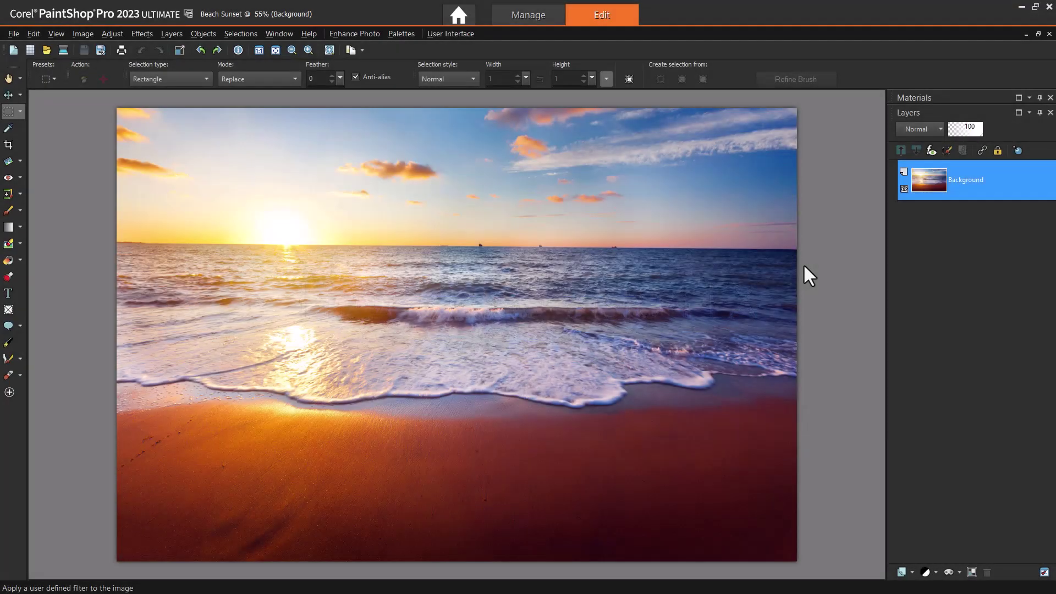
Duplicate the Background layer of the beach sunset photo and open the copy in the Vision FX 2.0 plugin
right_click(997, 190)
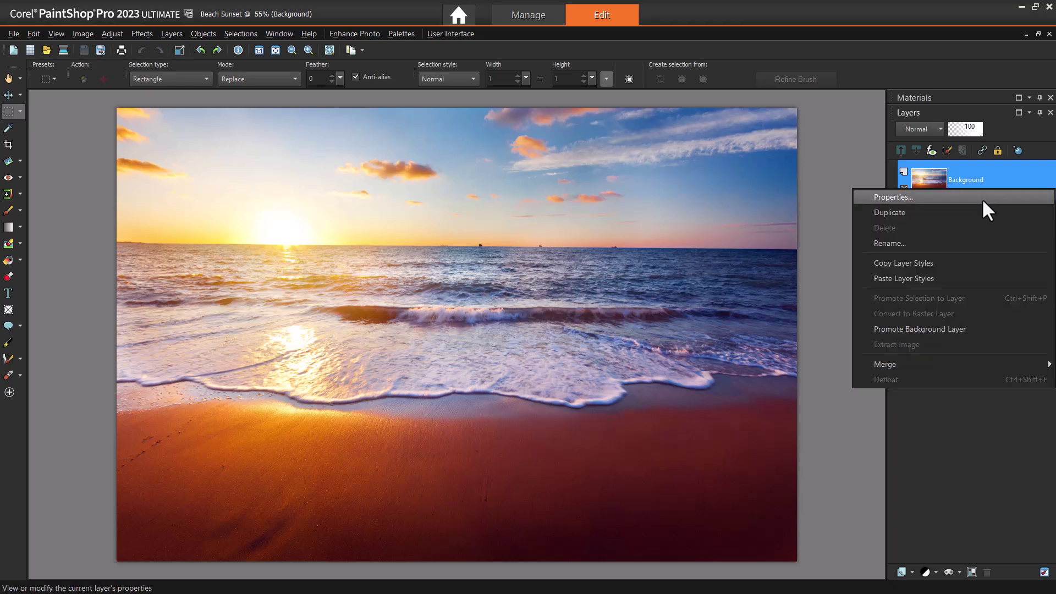
click(979, 212)
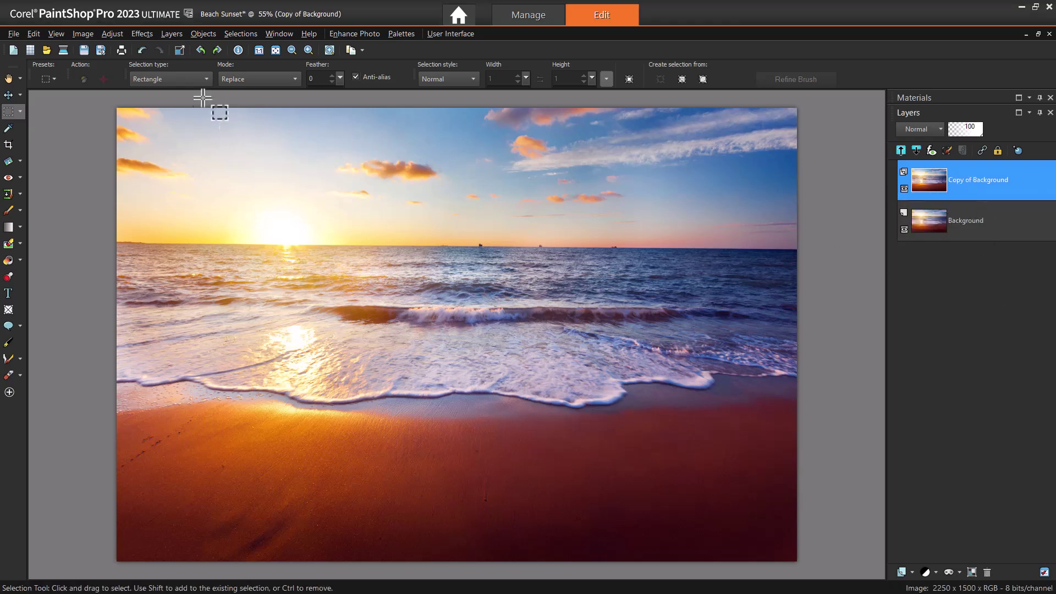
click(143, 36)
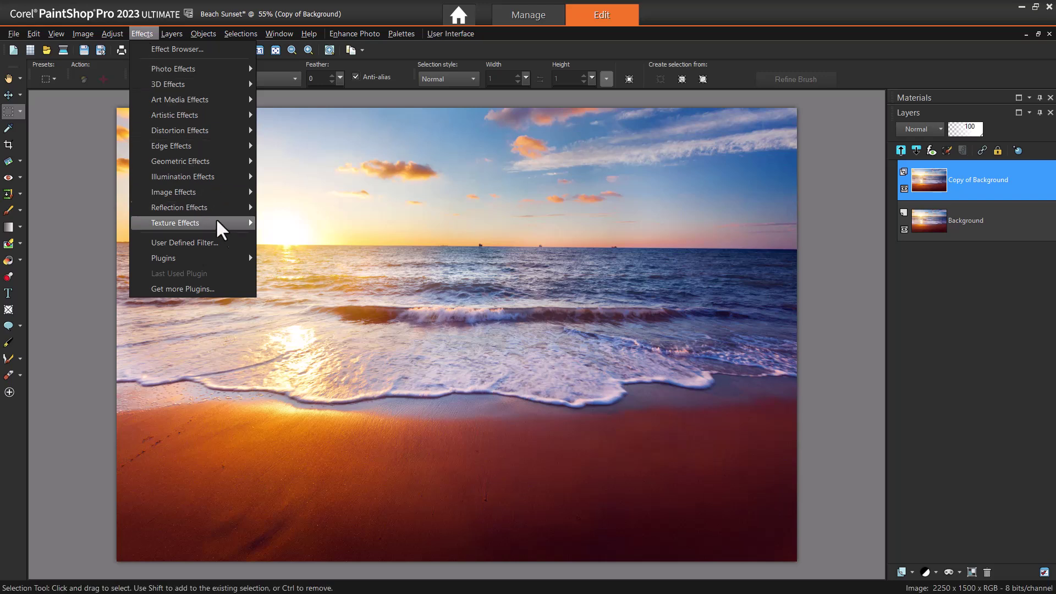
mouse_move(248, 257)
mouse_move(288, 261)
click(373, 258)
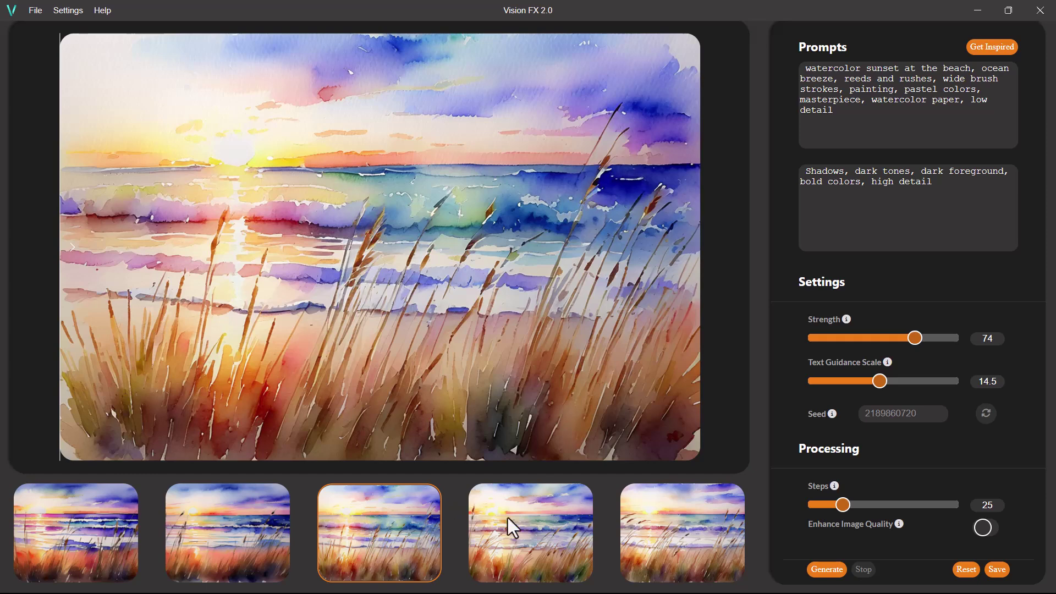
View the fourth and fifth watercolor variations, save the fifth to the copied layer, and toggle that layer's visibility to compare it with the original
click(517, 520)
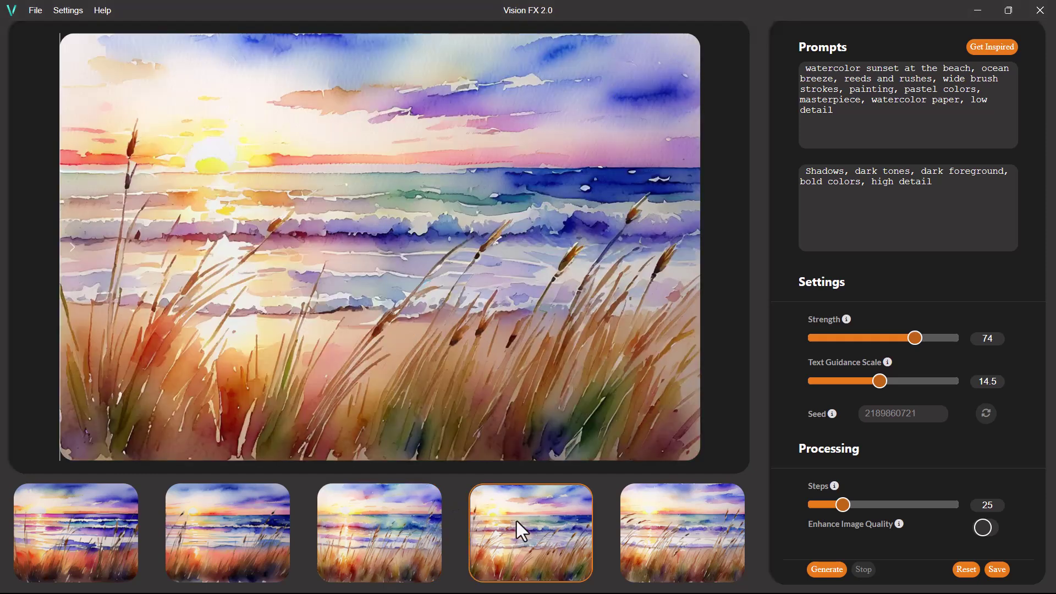
click(649, 536)
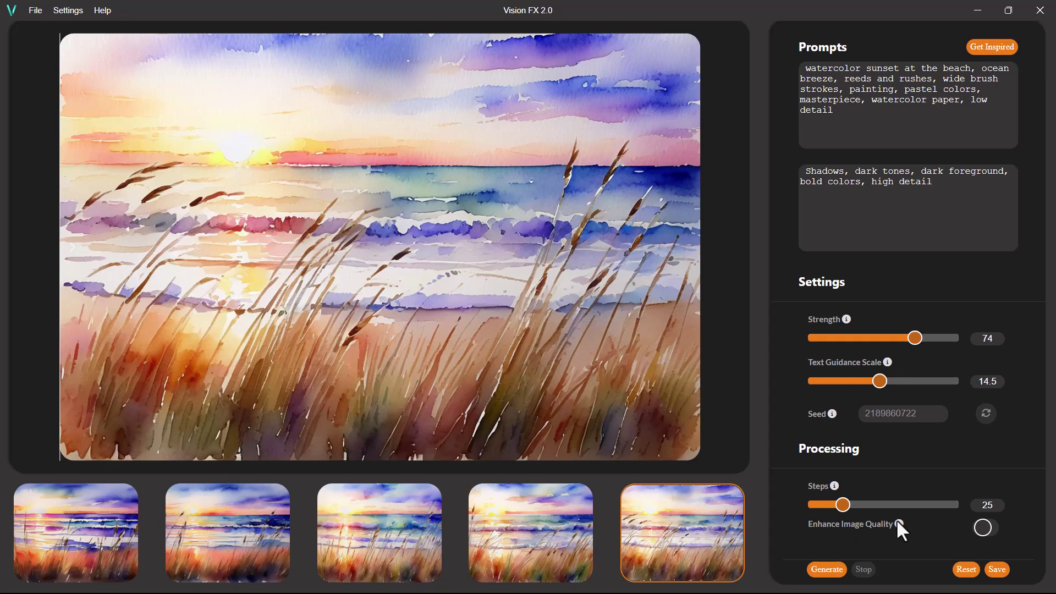
click(997, 570)
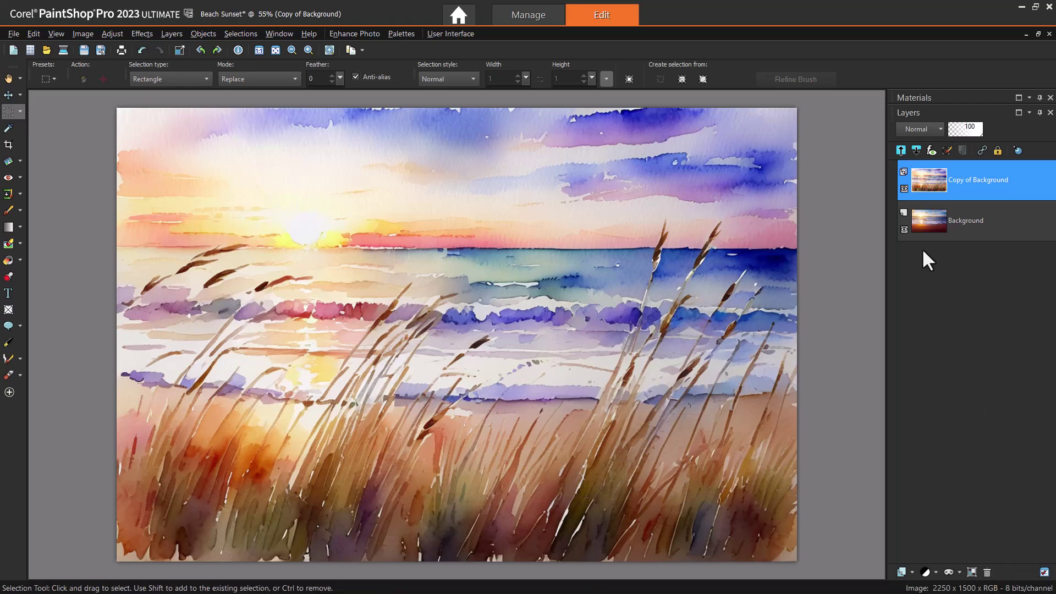
click(904, 189)
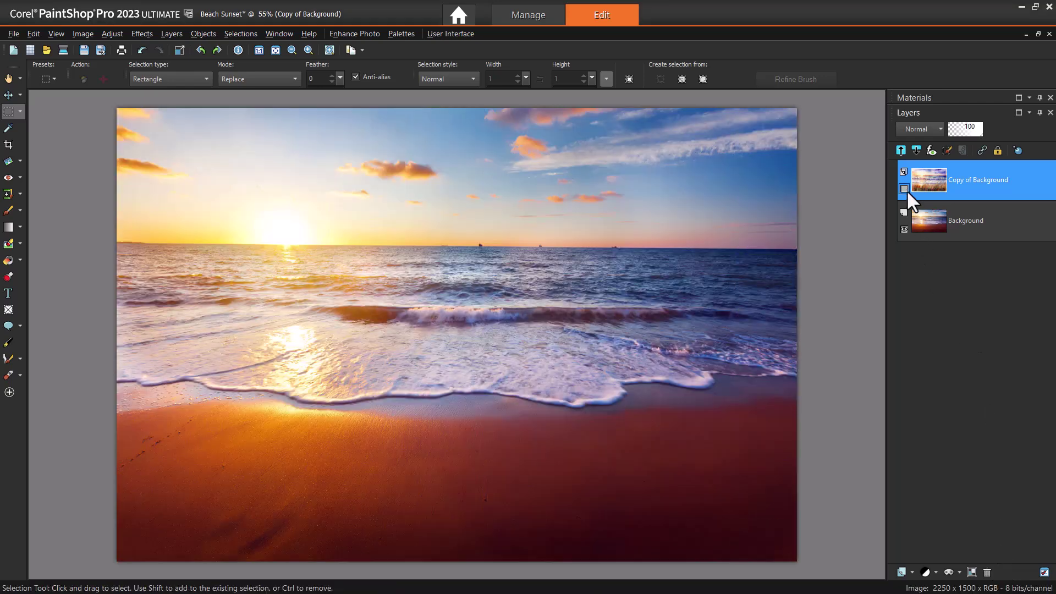
click(905, 190)
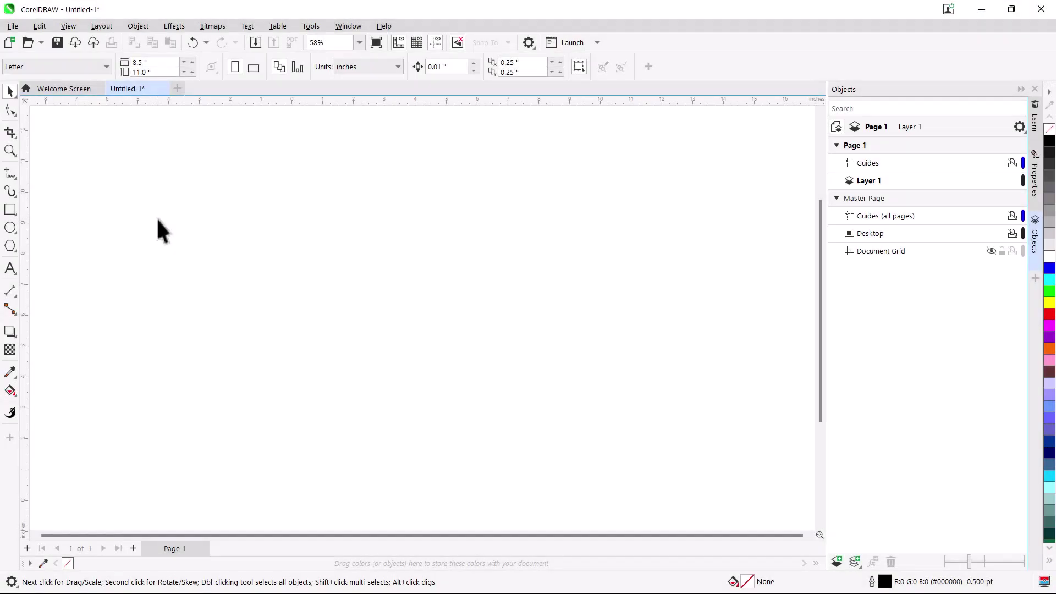
Switch to CorelDRAW and import the Forest Original image from the Gallery, centered on the page at its original size
click(13, 26)
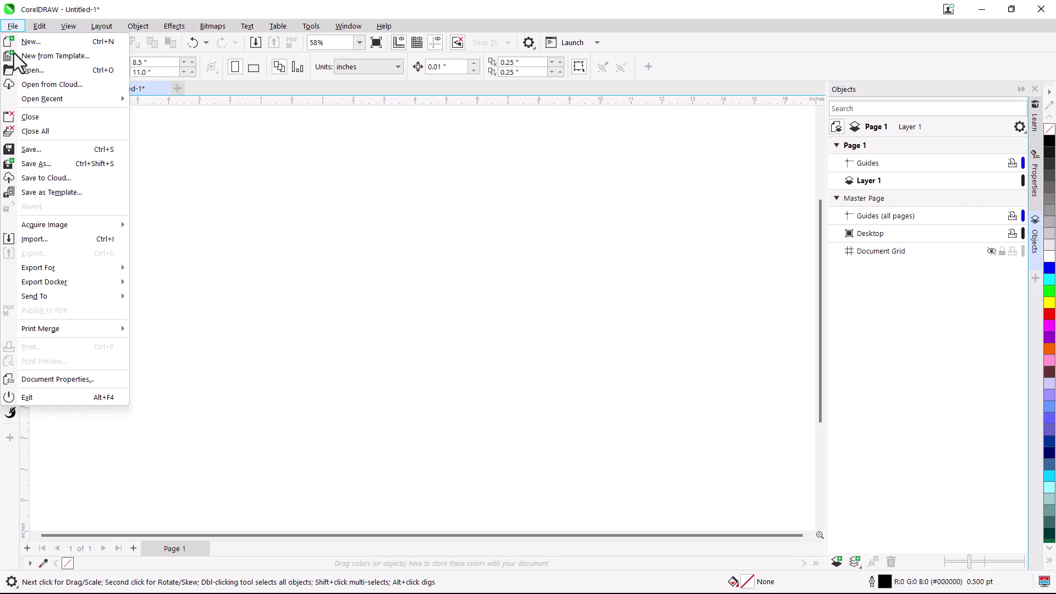
click(61, 237)
click(407, 242)
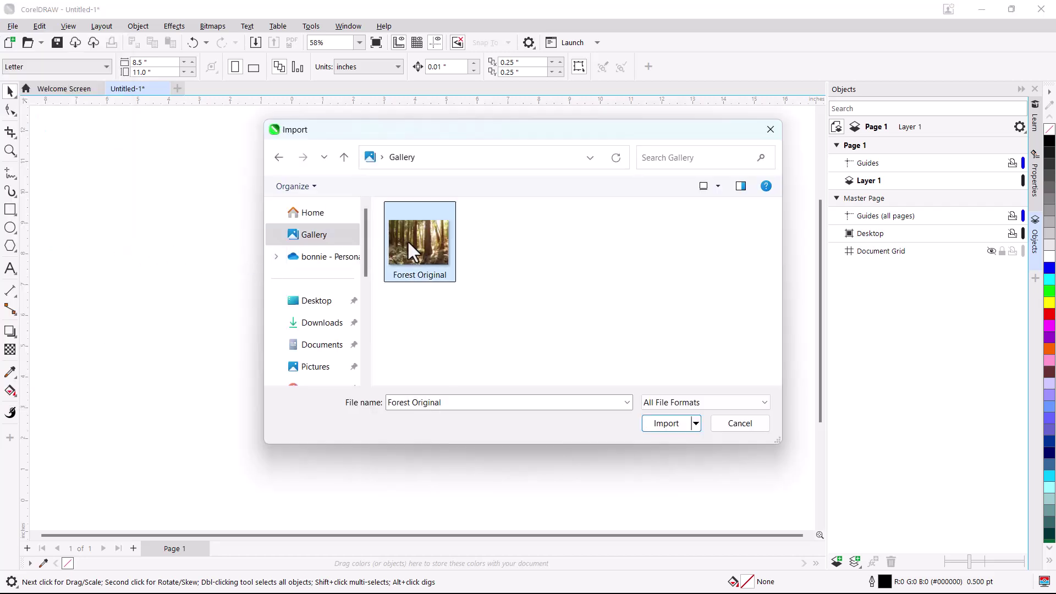
click(668, 426)
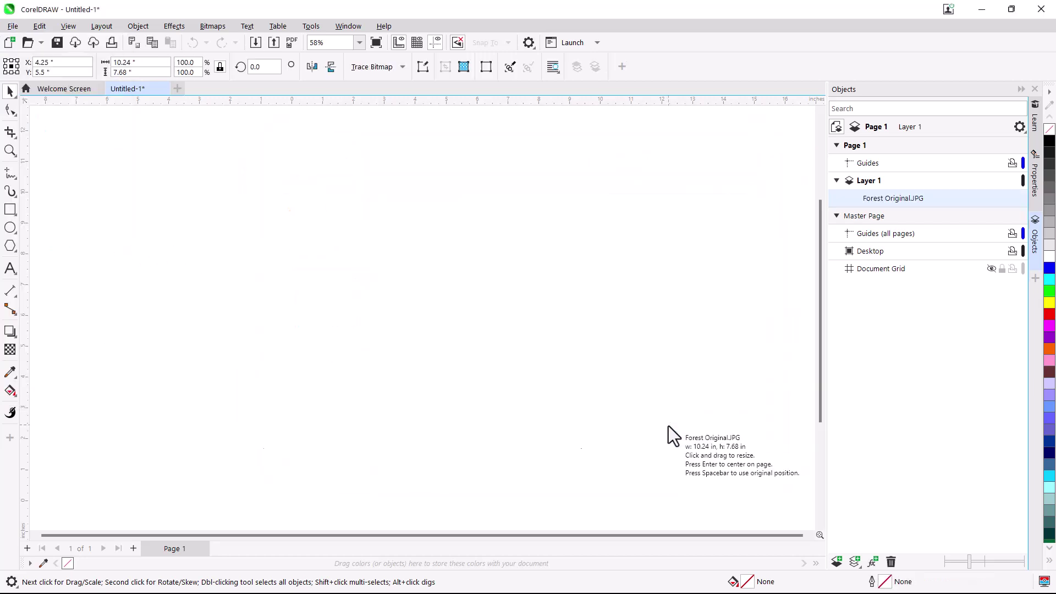
key(Return)
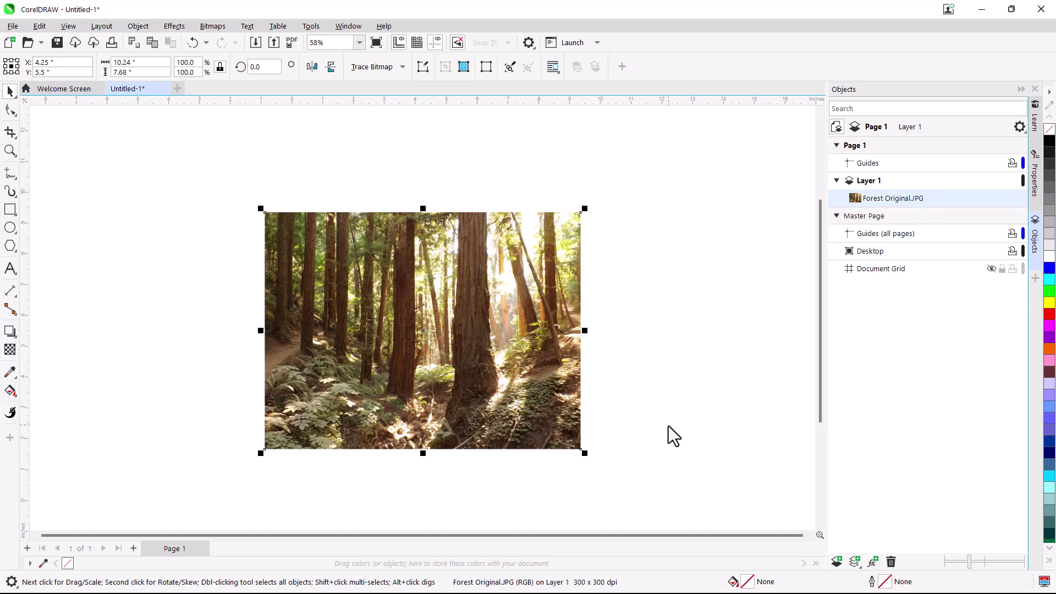
Make a copy of the forest image in place and open it in the Vision FX 2.0 plugin
key(ctrl+c)
key(ctrl+v)
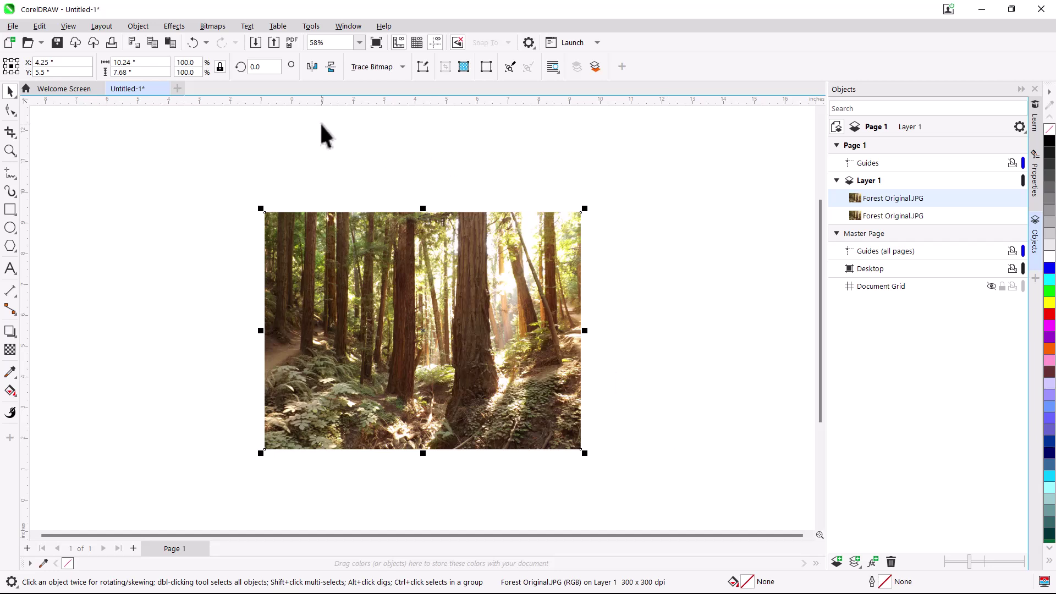
click(215, 26)
mouse_move(308, 262)
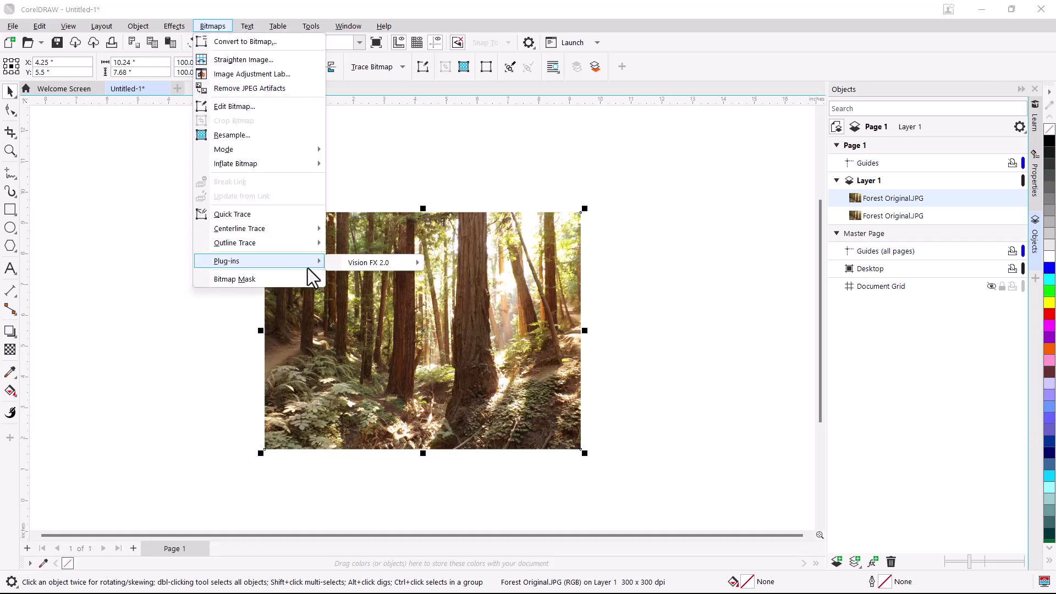
mouse_move(397, 262)
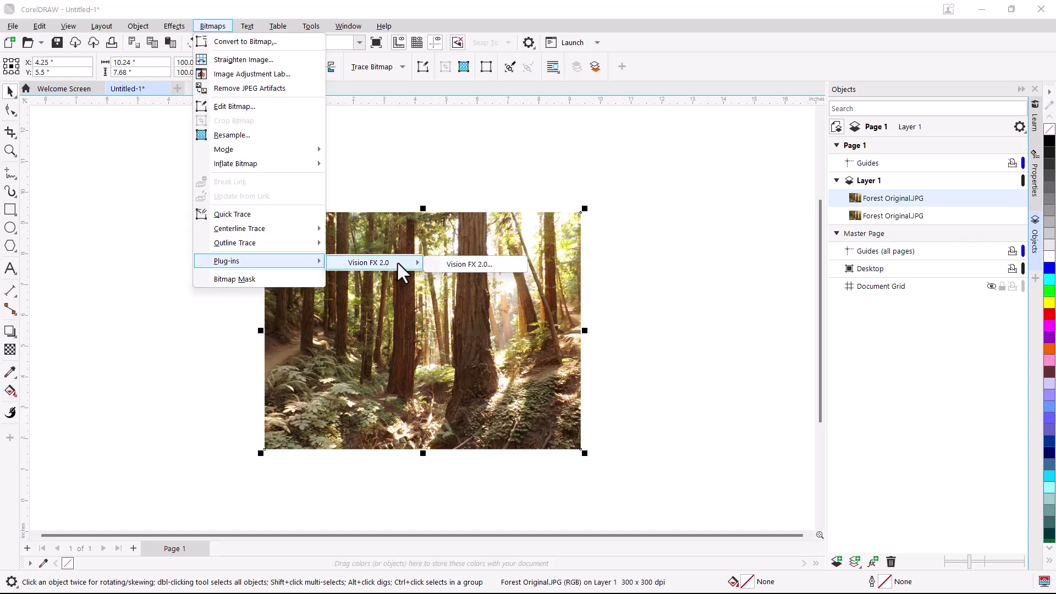
click(477, 265)
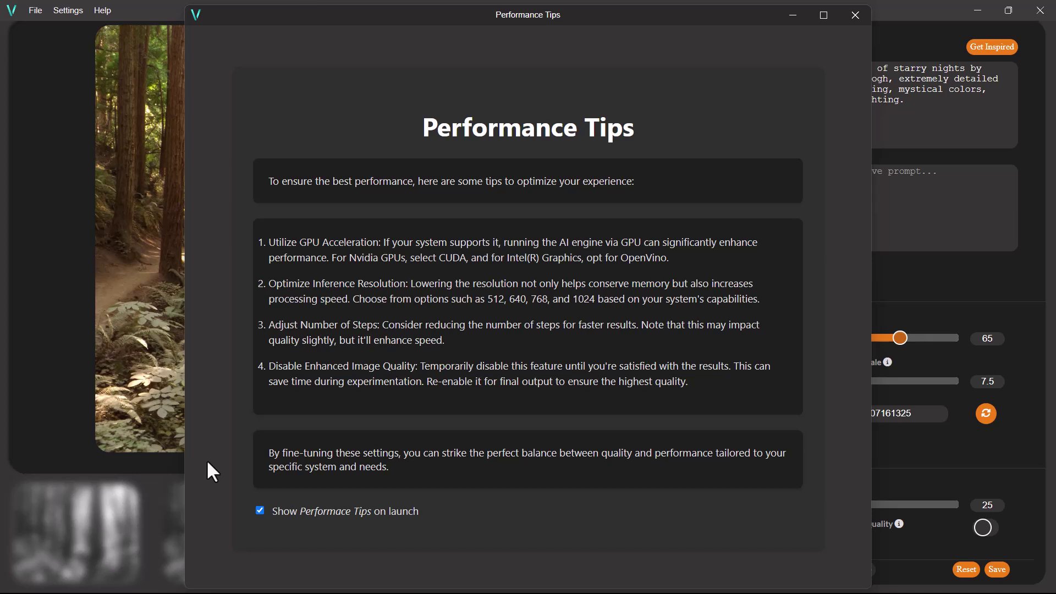
Turn off showing Performance Tips on launch and close the tips window
click(260, 510)
click(854, 15)
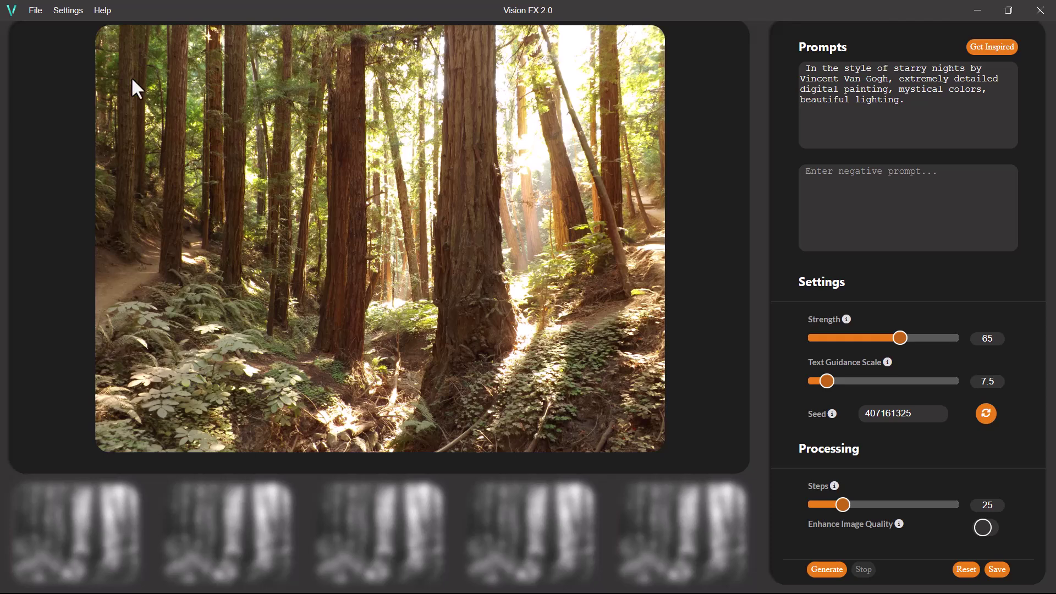
Review the available AI Engine and Image Quality options in the plugin's settings without changing them
click(71, 15)
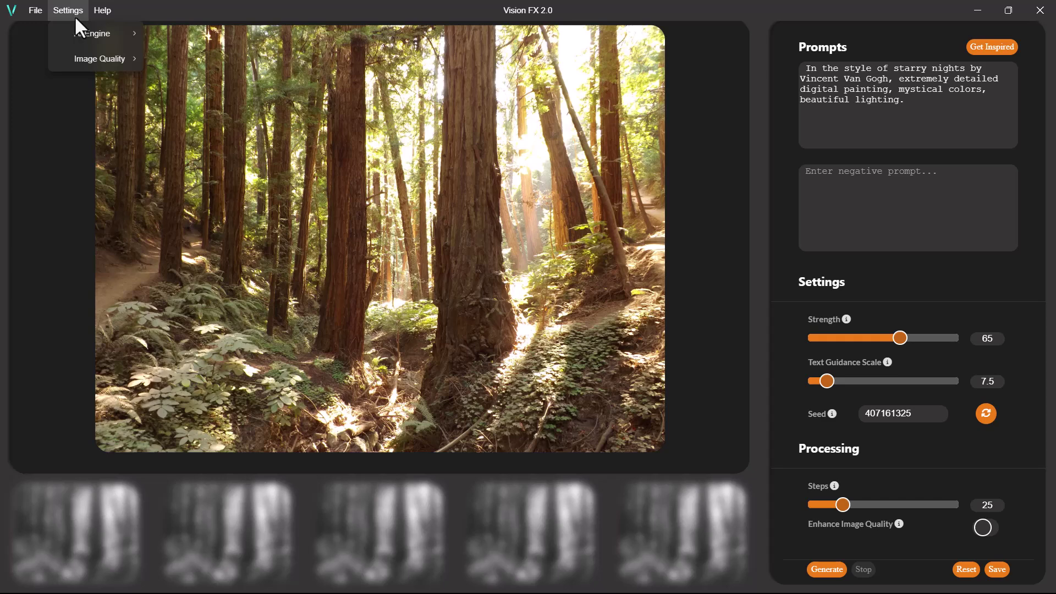
mouse_move(85, 36)
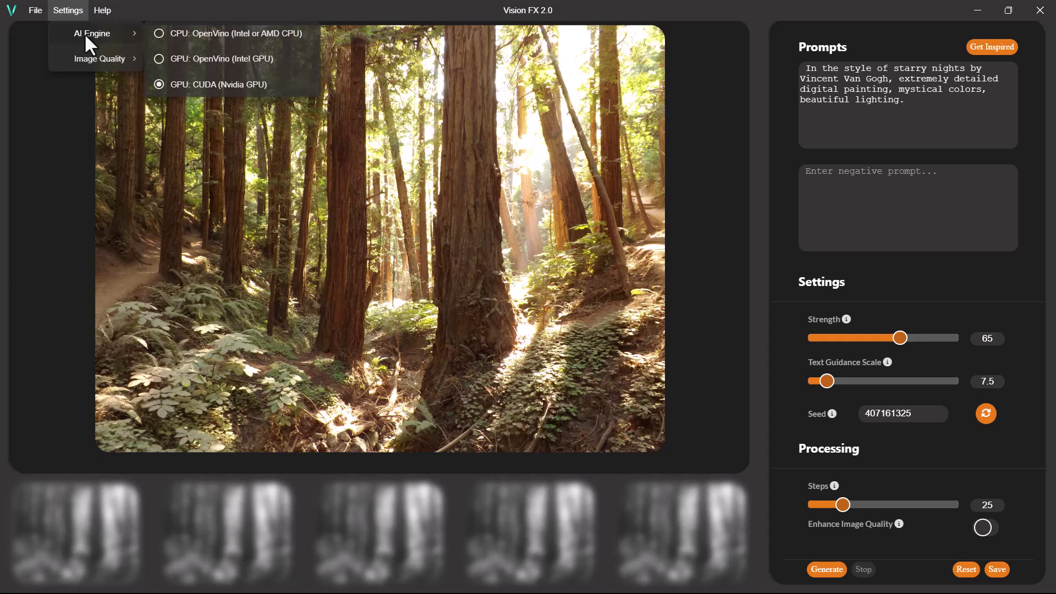
mouse_move(86, 59)
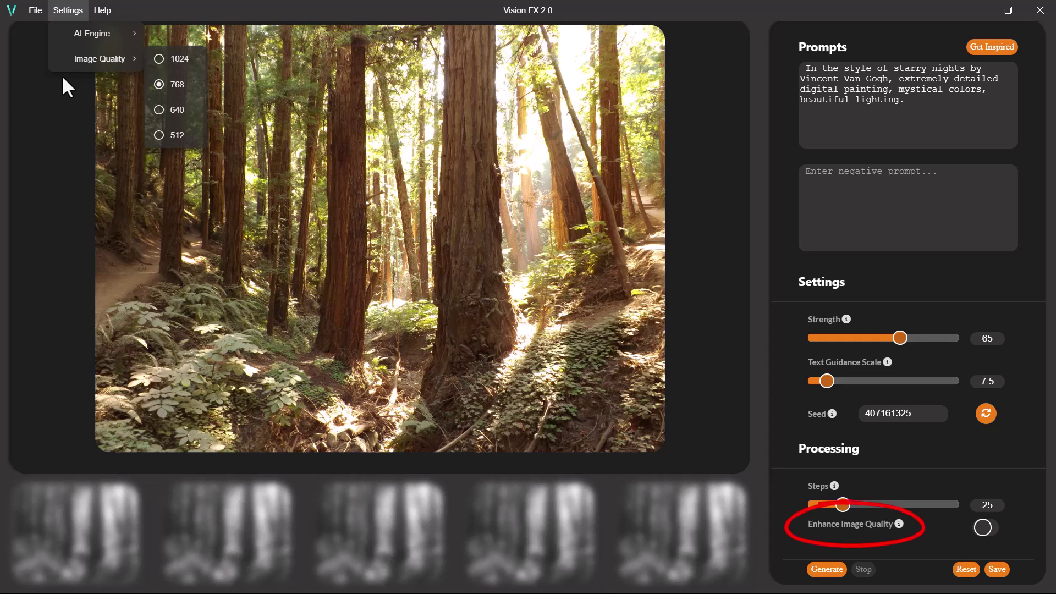
click(63, 77)
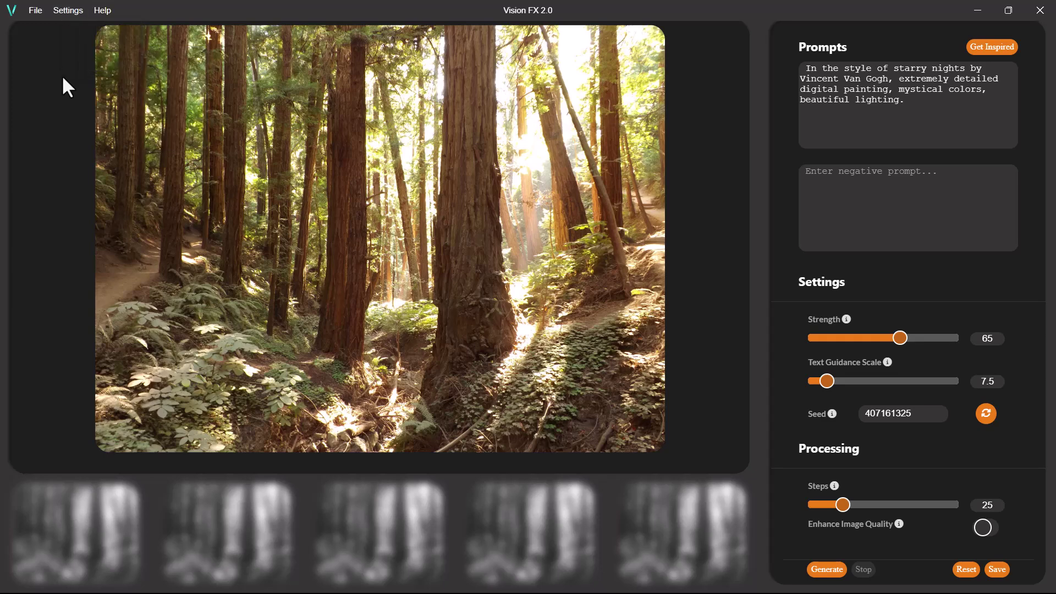
Examine the System Information for the computer's GPU vendors, models and VRAM, and close it
click(103, 13)
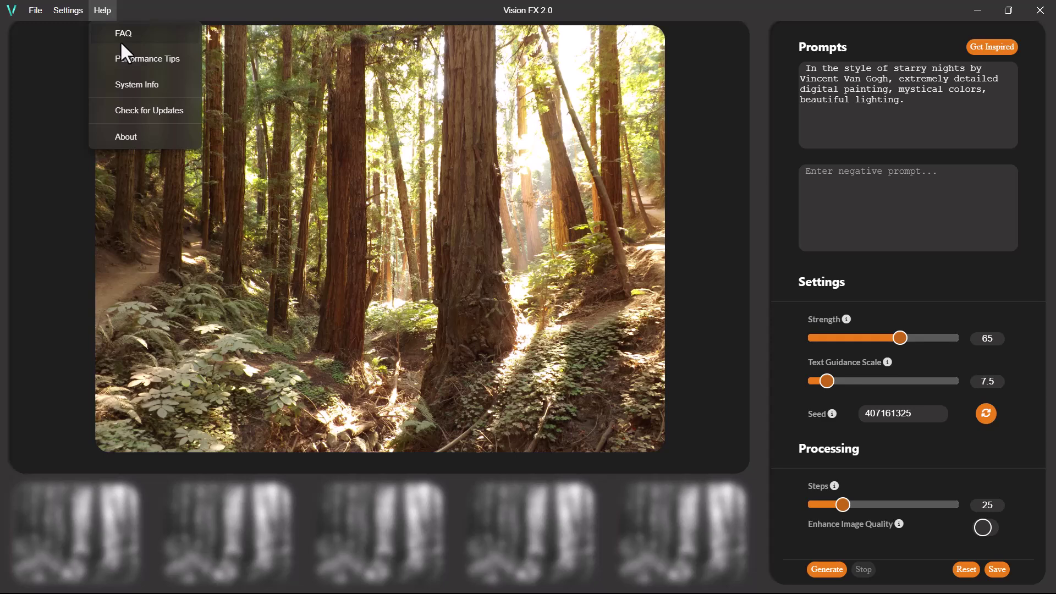
click(130, 85)
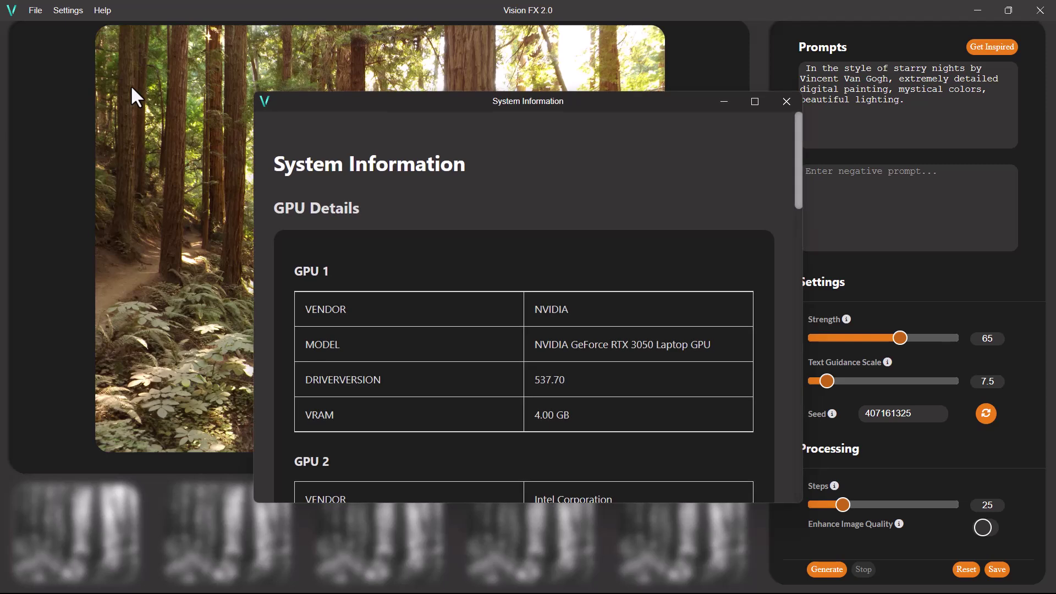
drag(796, 165, 799, 203)
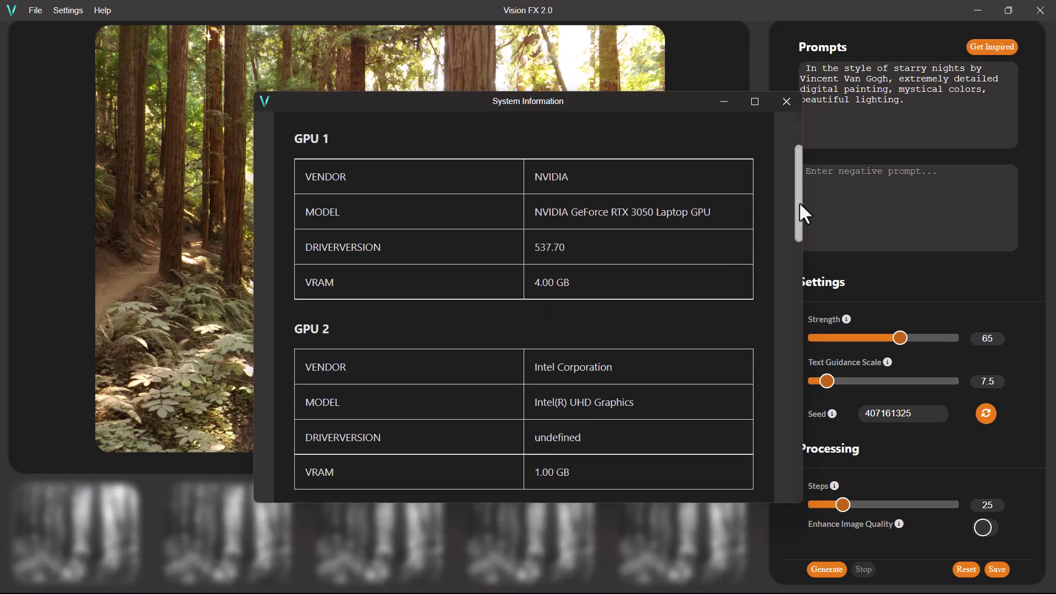
drag(800, 203, 800, 303)
click(786, 101)
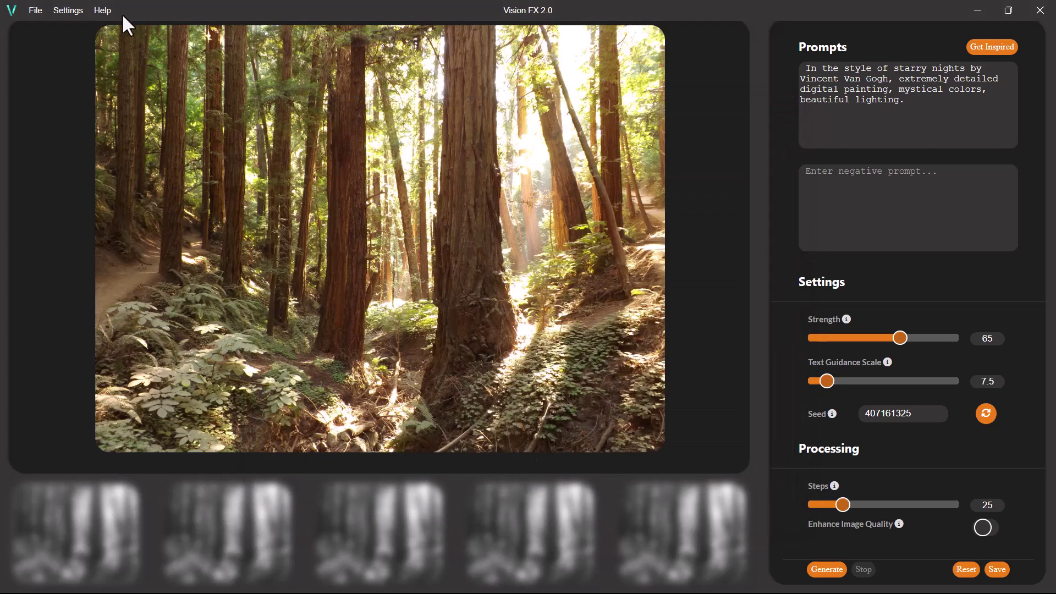
click(114, 10)
Open the plugin's online inspiration gallery, browse the sample images and choose the dancing woman with a parasol
click(996, 48)
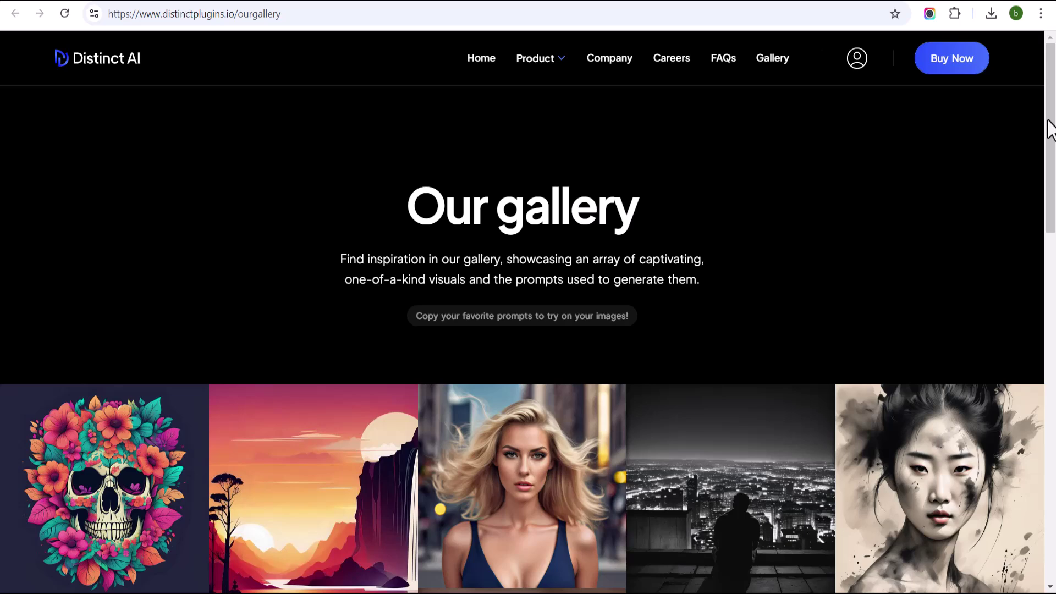
drag(1049, 127, 1052, 326)
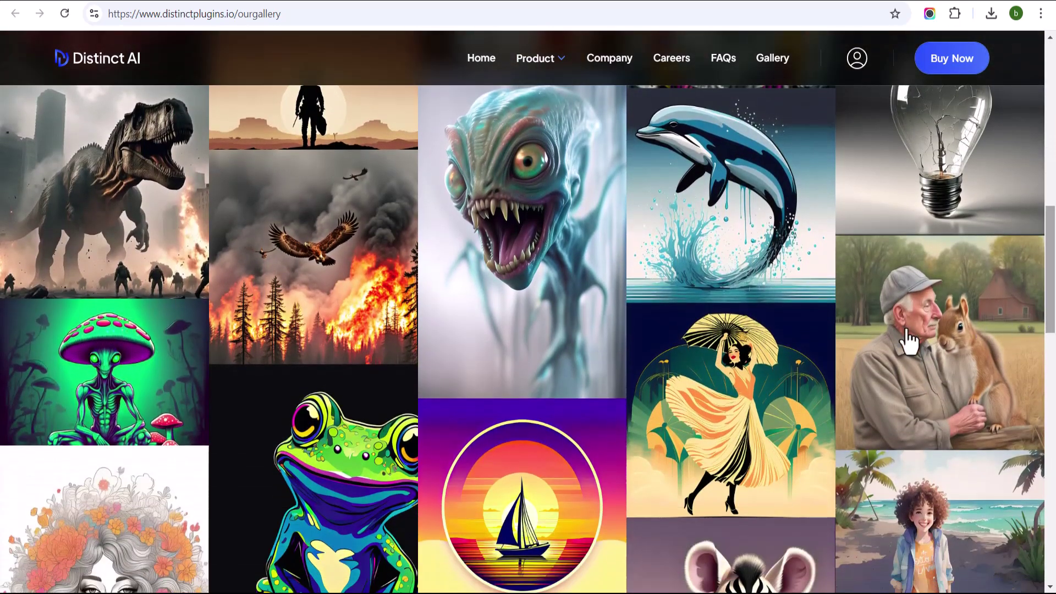
click(794, 395)
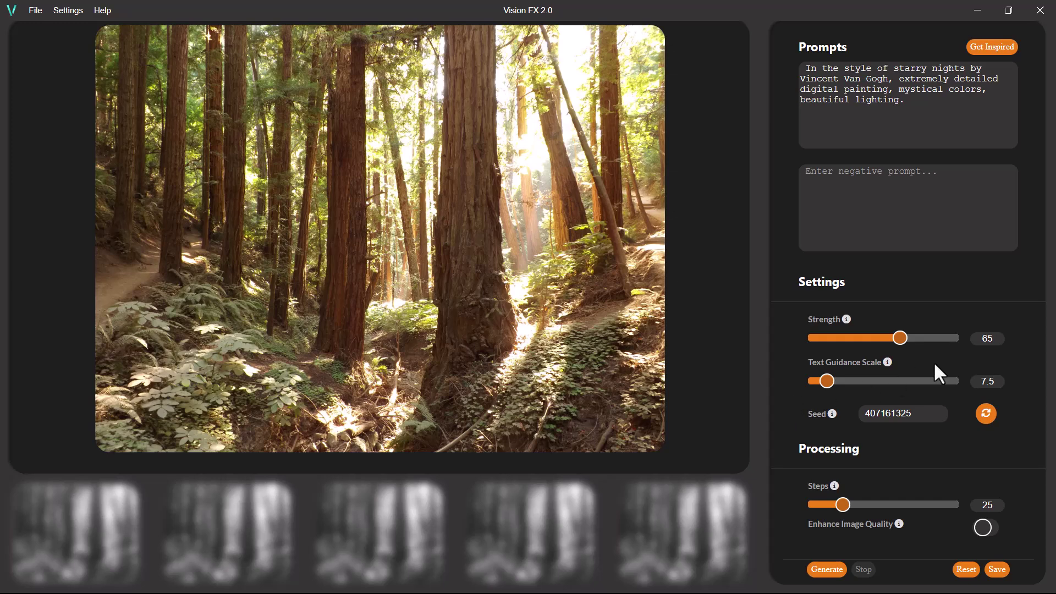
Set Strength to 40 and generate variations of the forest image with the Van Gogh starry nights prompt
drag(876, 342, 859, 342)
click(826, 570)
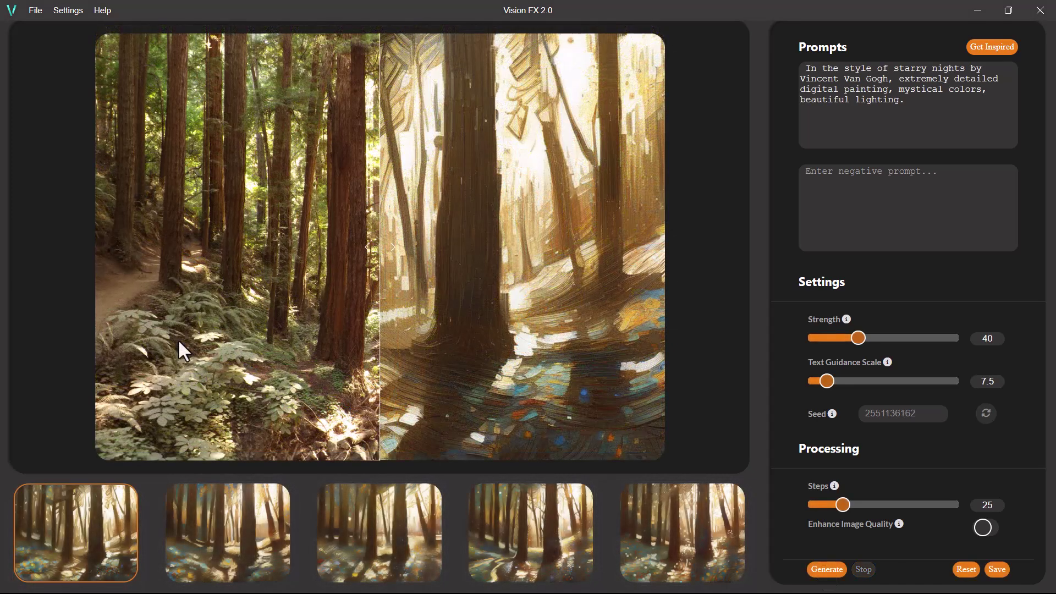
Reveal most of the first generated forest image against the original, and view the other four variations in turn
drag(379, 259, 119, 325)
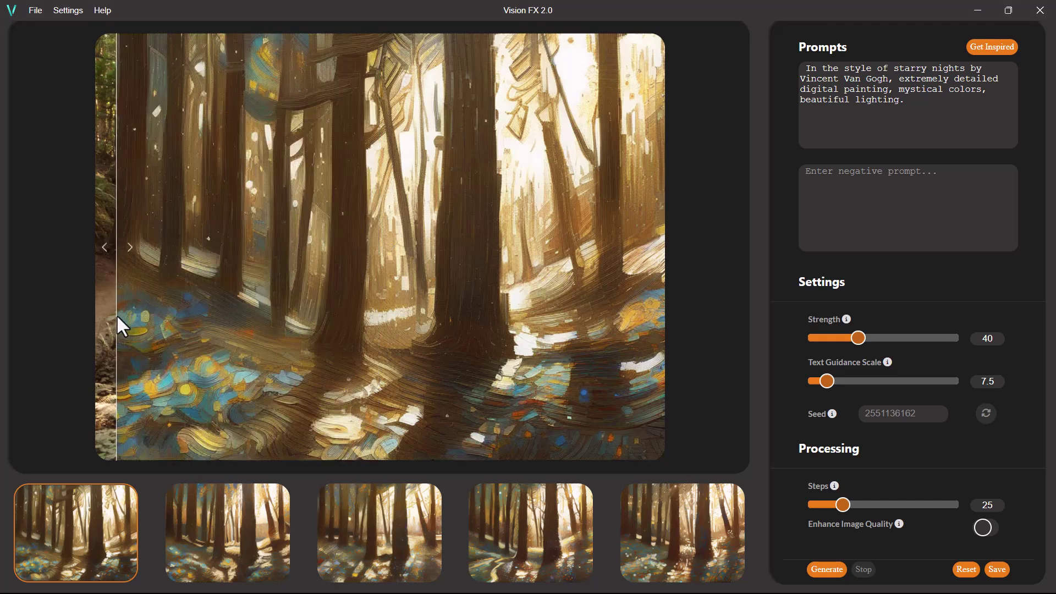
click(192, 524)
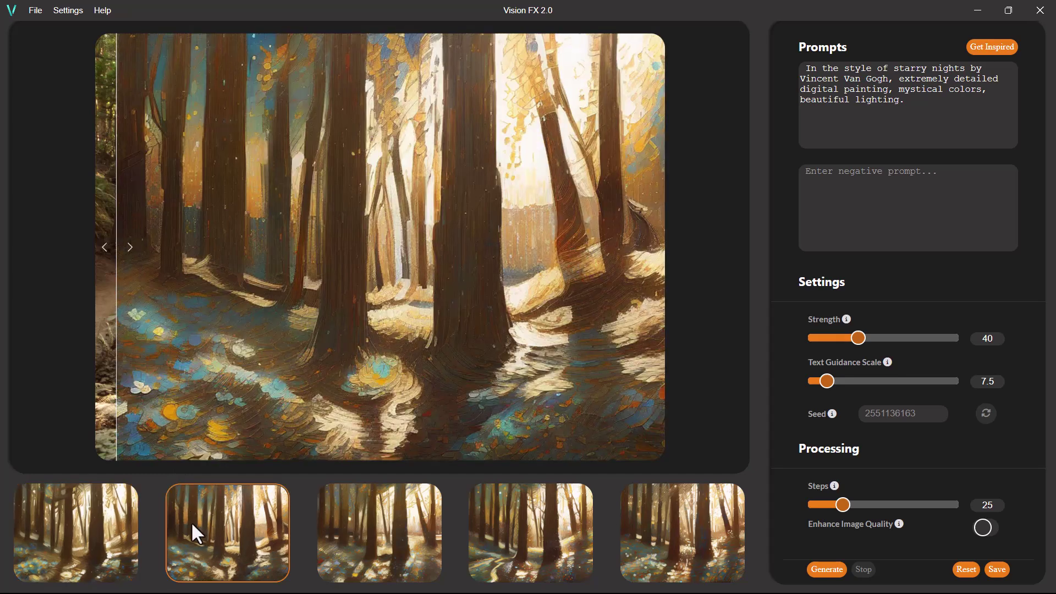
click(332, 527)
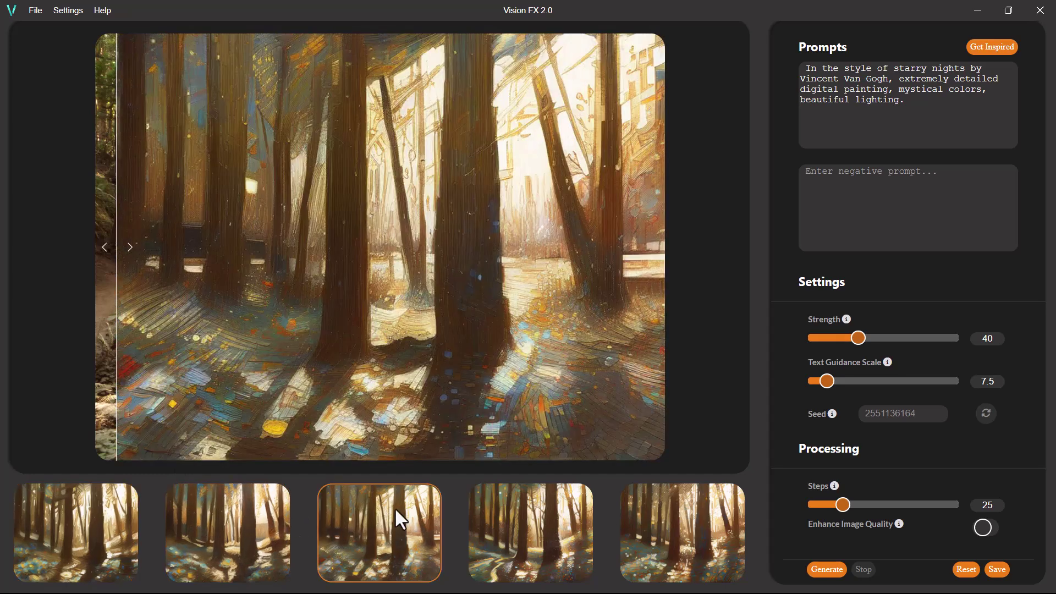
click(507, 527)
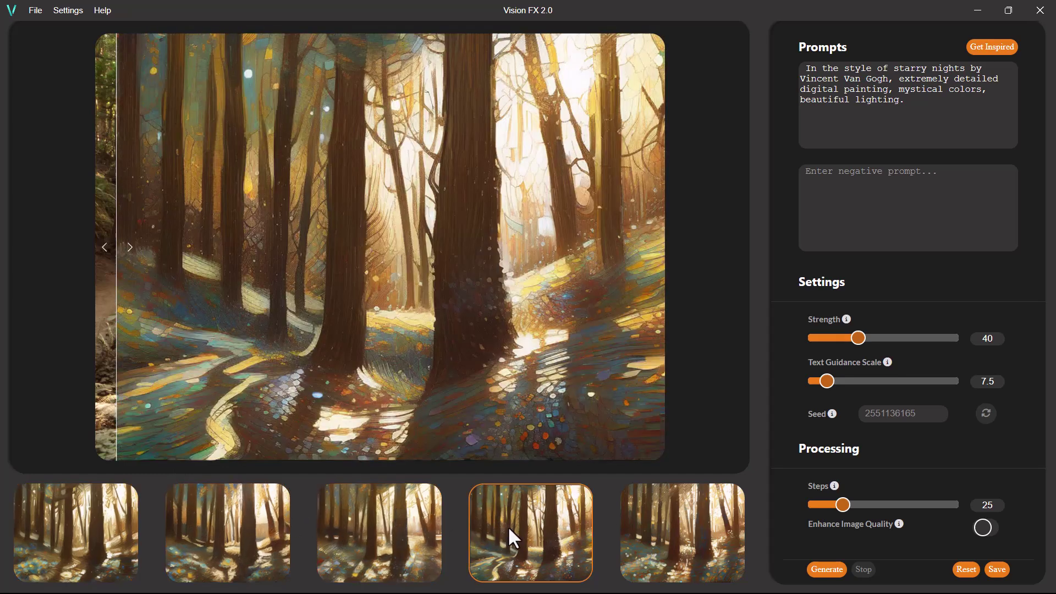
click(658, 543)
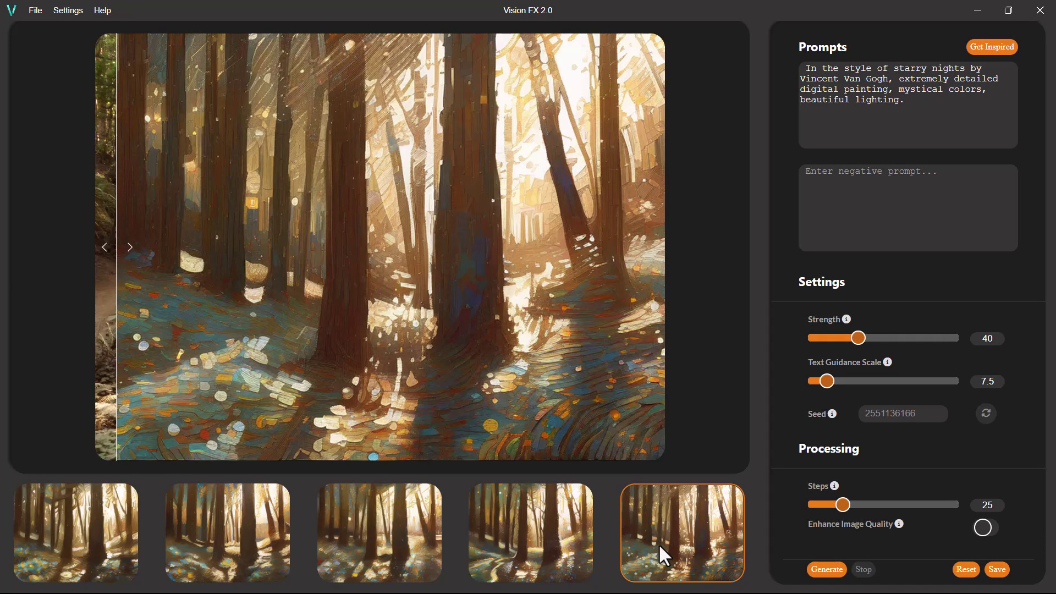
Reset the results, generate new Van Gogh forest variations at Strength 65, and compare them in turn
click(967, 572)
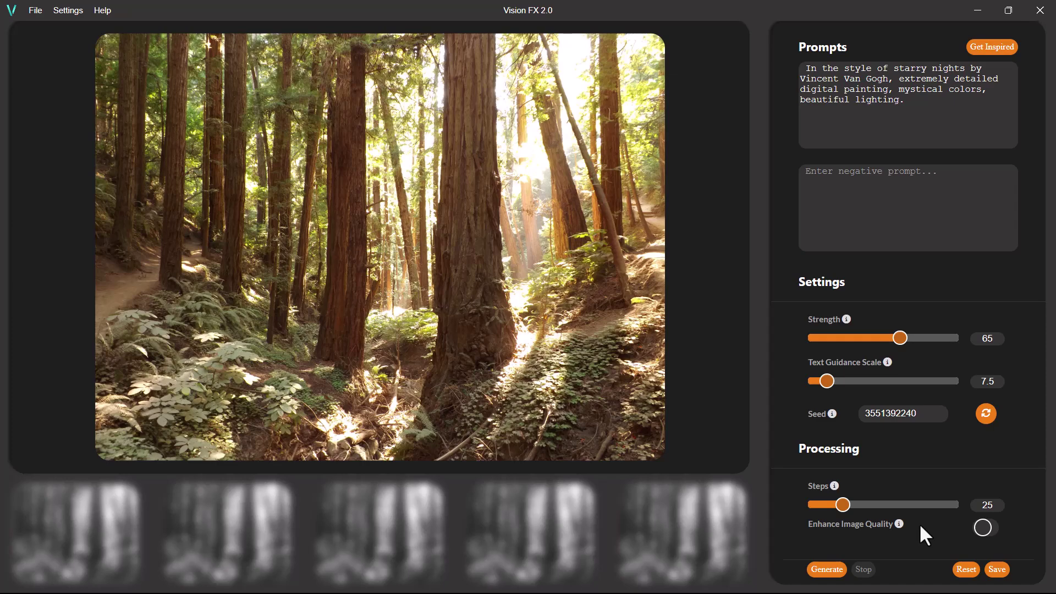
click(826, 570)
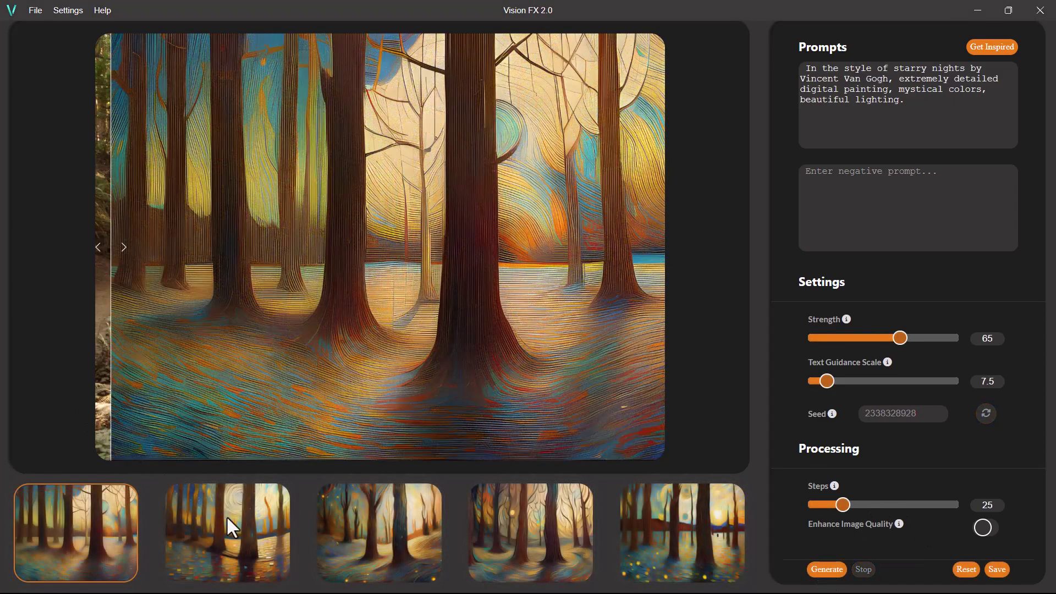
click(228, 520)
click(371, 516)
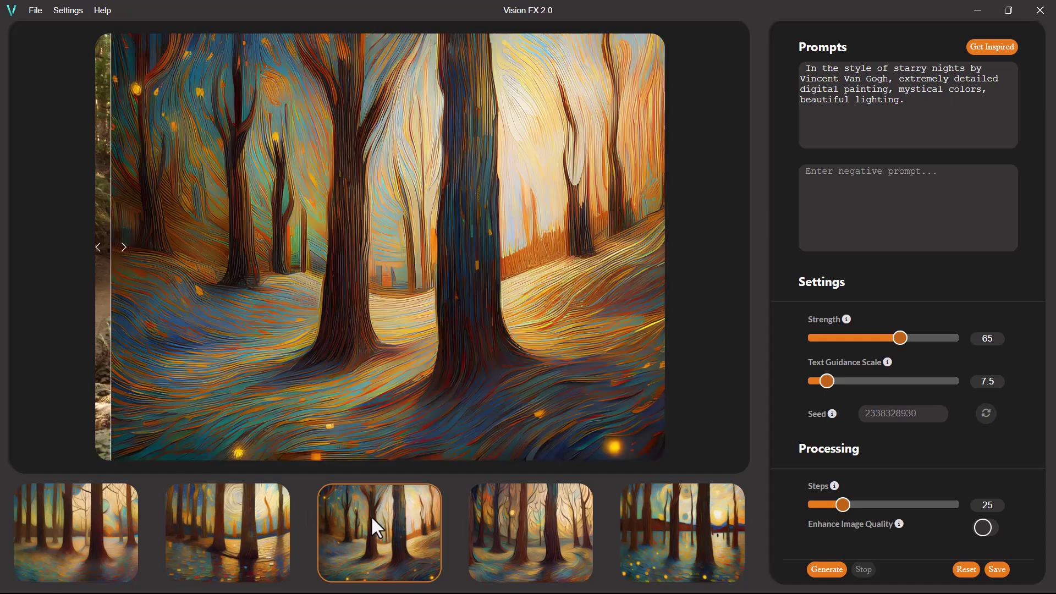
click(518, 523)
click(679, 539)
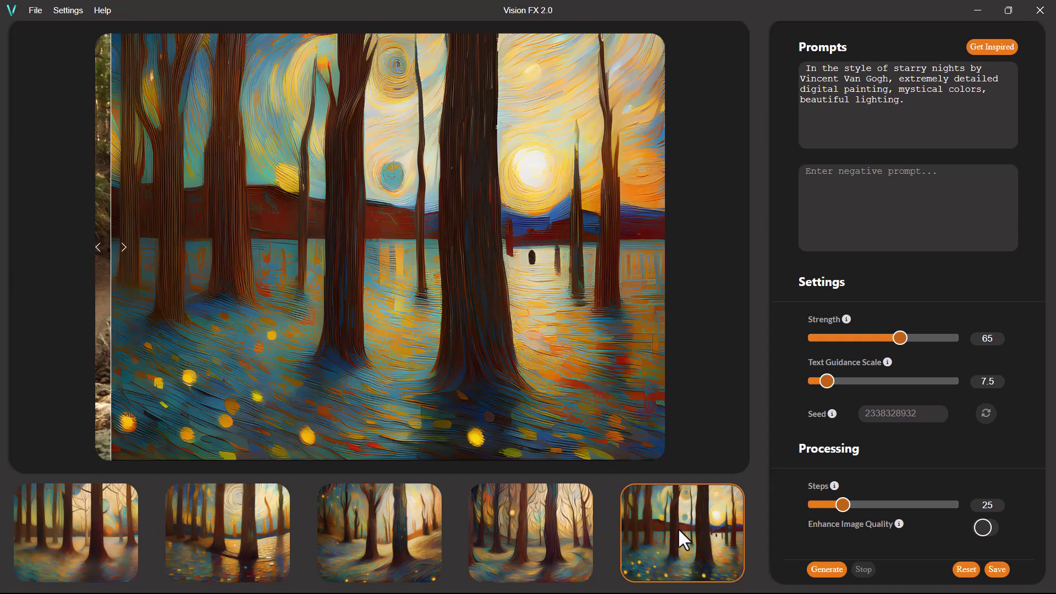
click(562, 532)
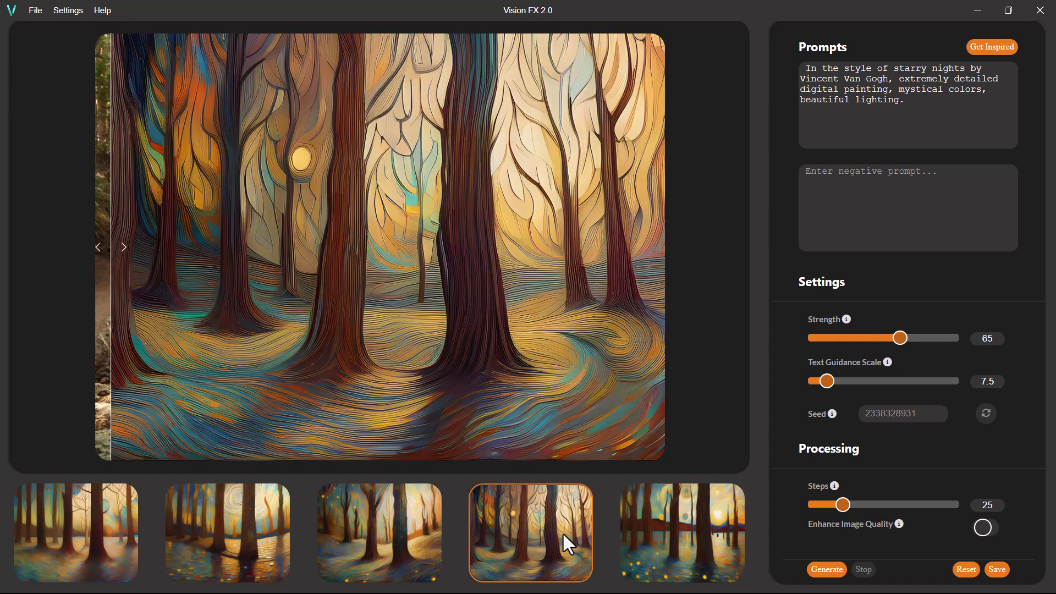
Regenerate the fourth forest variation with Enhance Image Quality on, compare it with the fifth, and apply the fourth to the CorelDRAW image
click(985, 528)
click(833, 572)
click(652, 530)
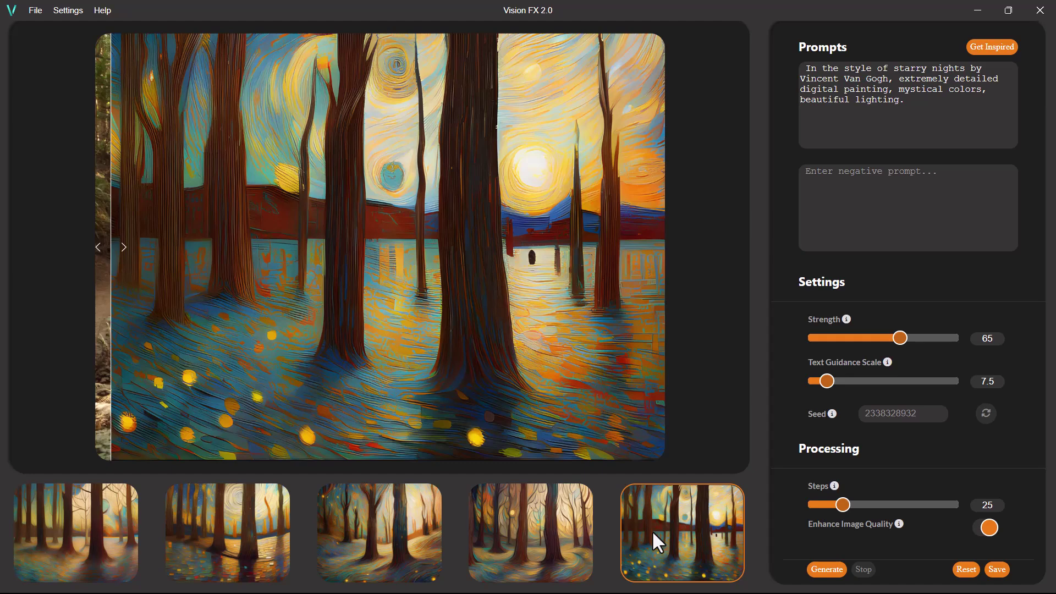
click(538, 528)
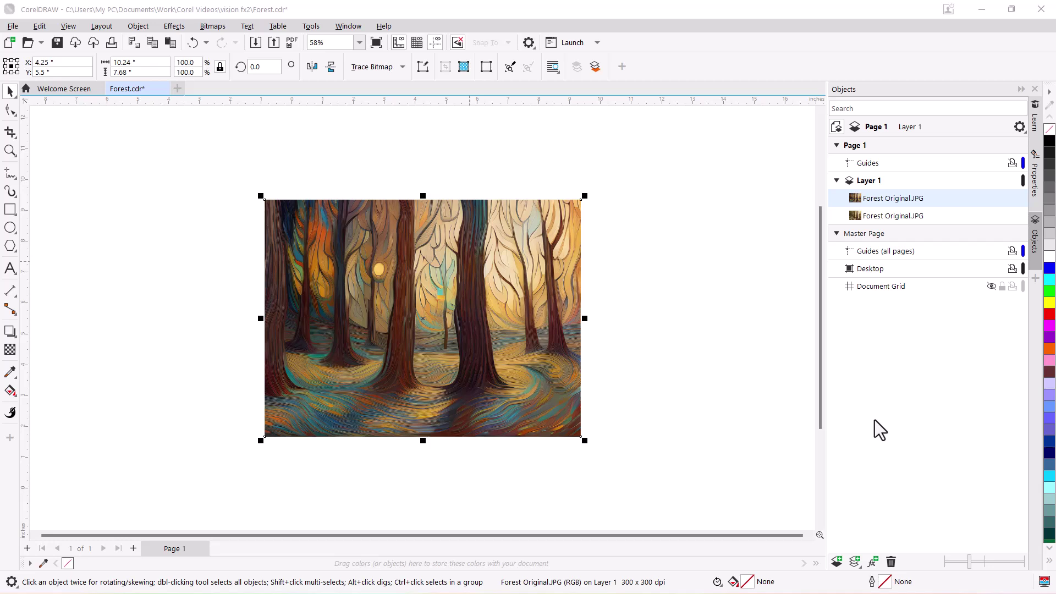
In CorelDRAW, duplicate the original forest photo above the painted version and open the copy in Vision FX 2.0
click(879, 218)
key(ctrl+c)
key(ctrl+v)
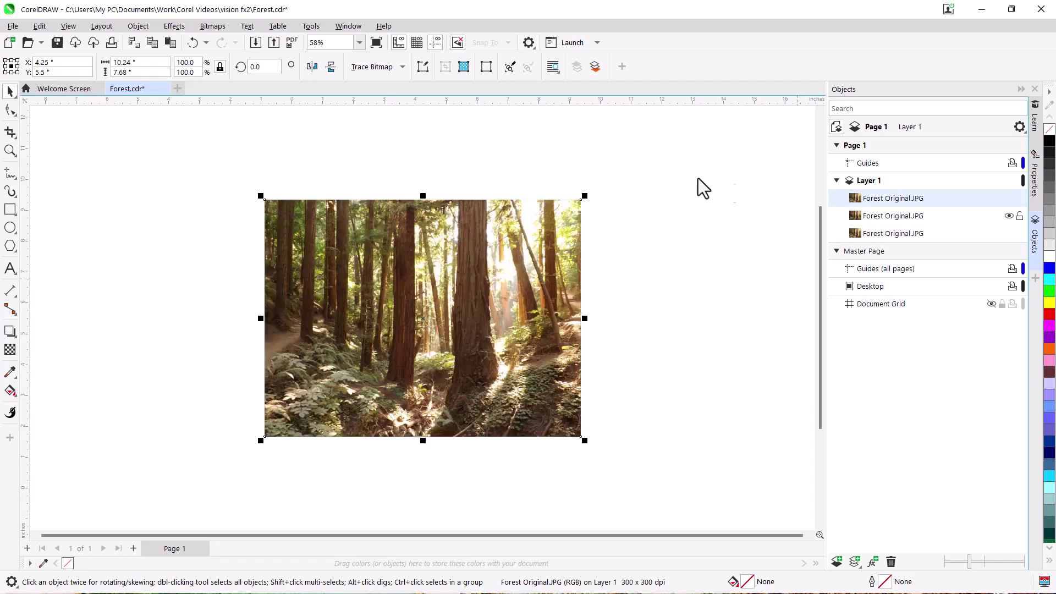
click(212, 26)
mouse_move(258, 261)
mouse_move(374, 263)
click(473, 265)
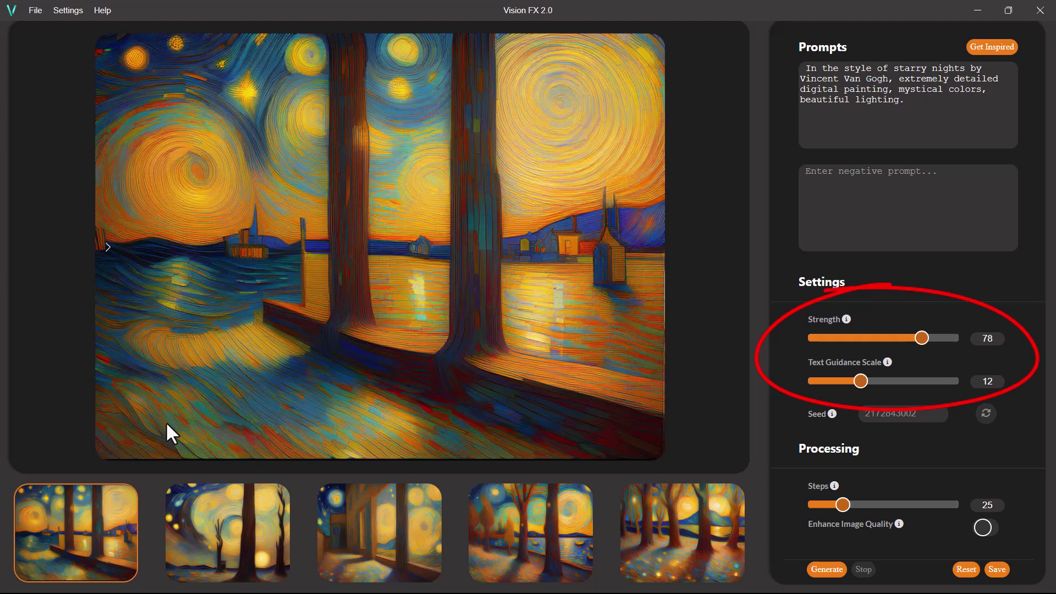
Compare the forest variations made with Strength 78 and Text Guidance Scale 12, and save the fourth one
click(220, 528)
click(350, 542)
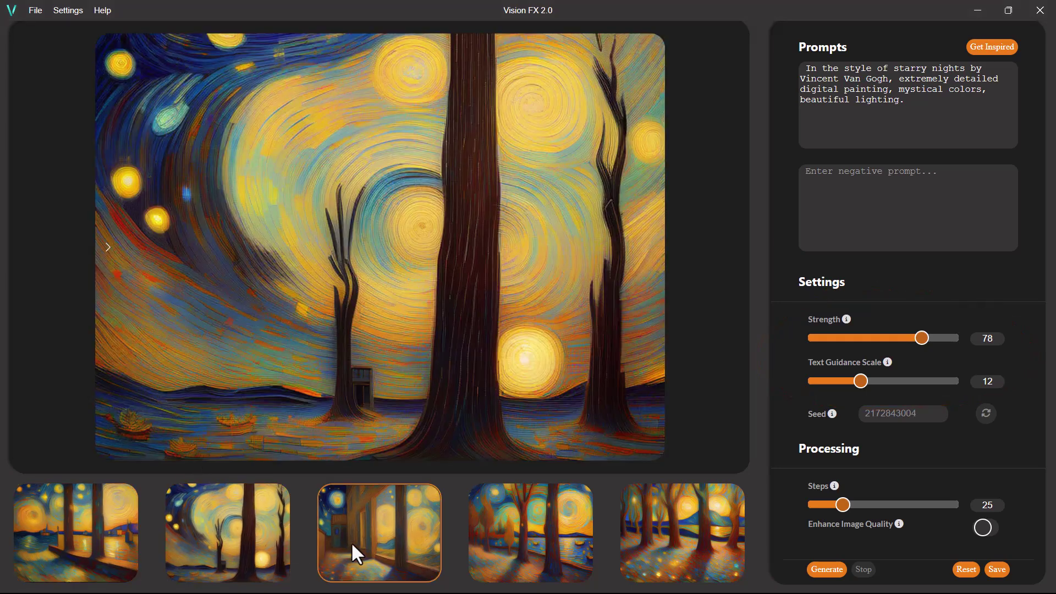
click(526, 546)
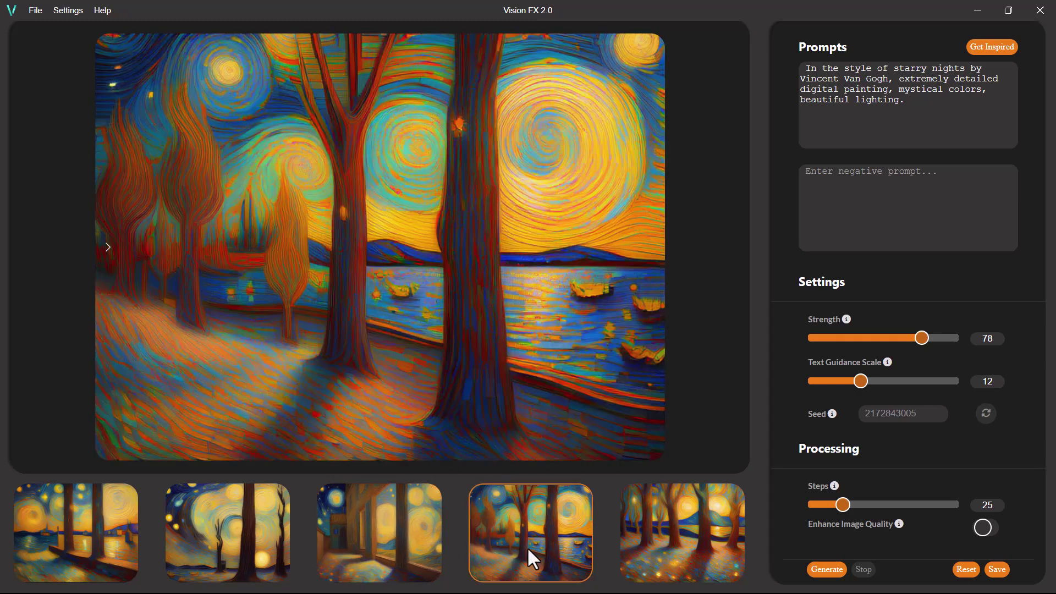
click(670, 537)
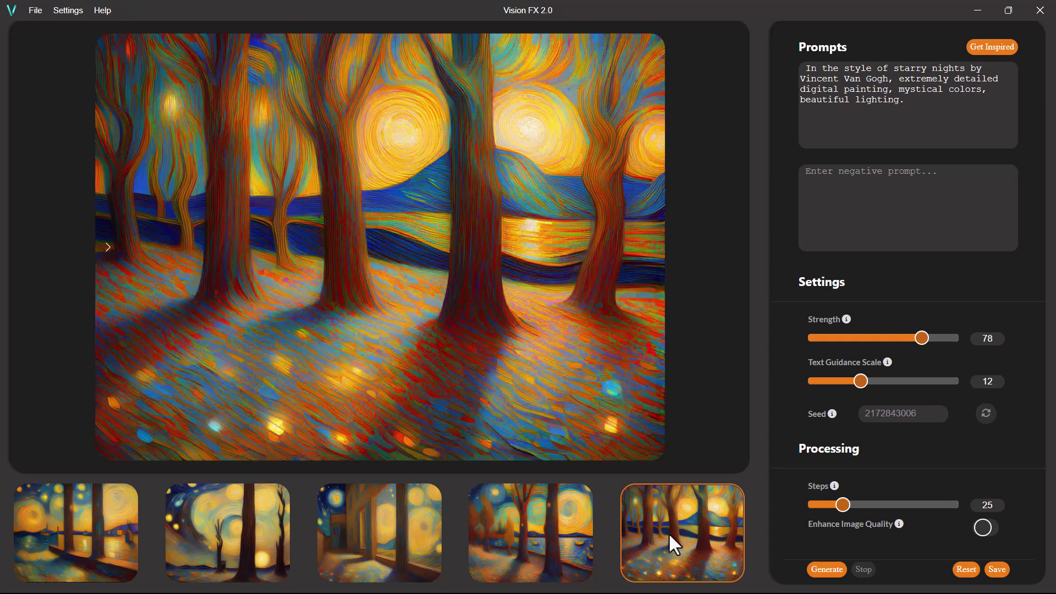
click(557, 536)
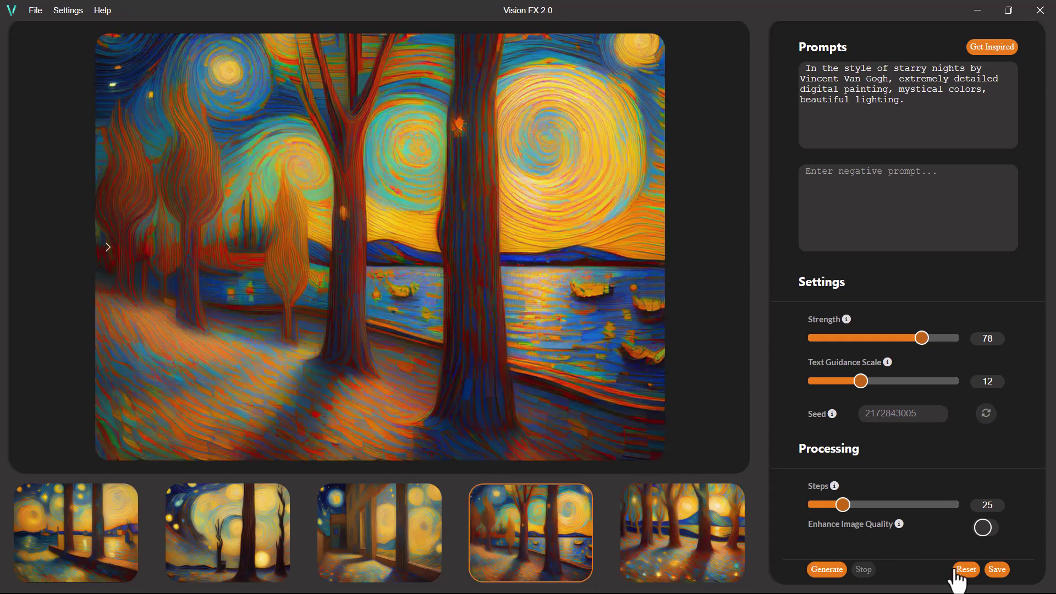
click(996, 570)
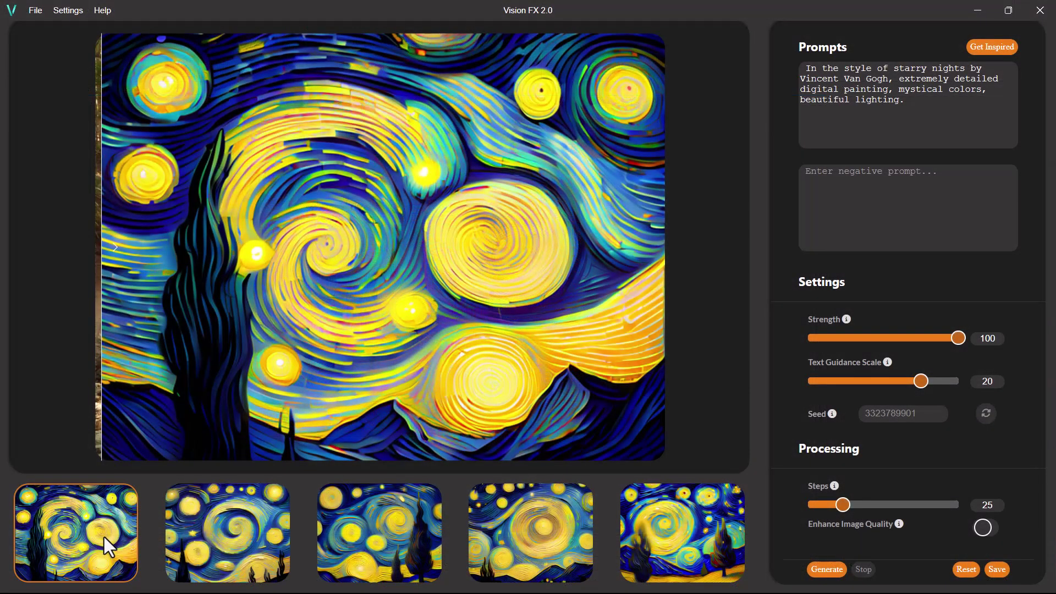
View the second to fifth variations made with Strength 100 and Text Guidance Scale 20
click(220, 538)
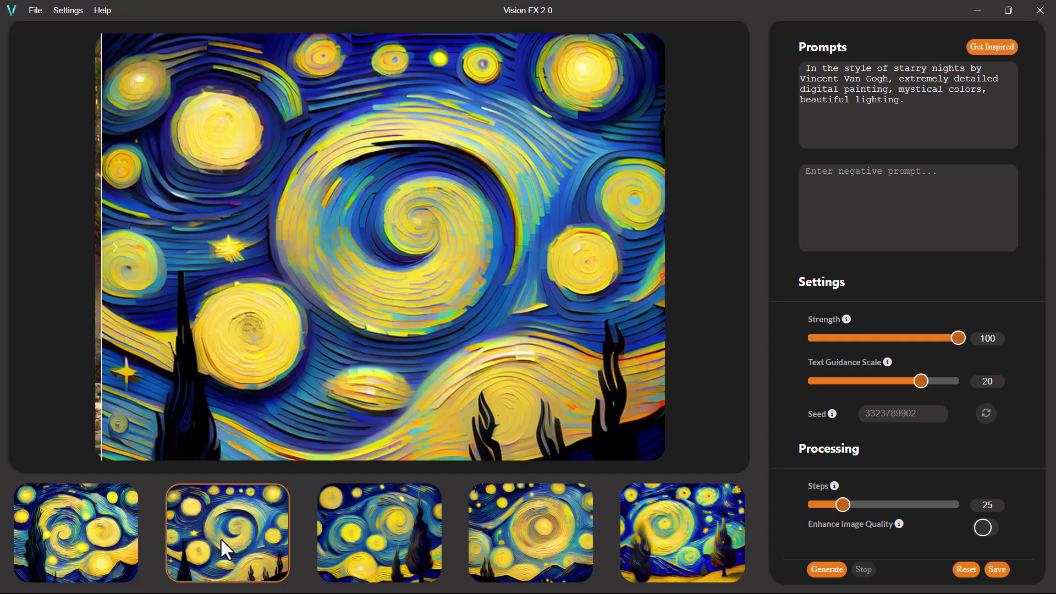
click(340, 542)
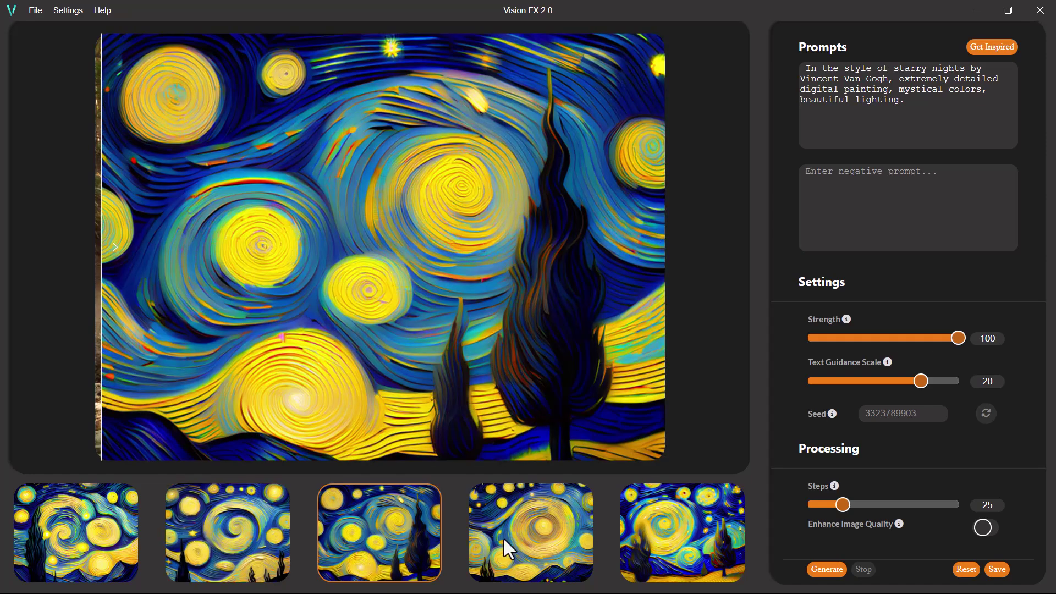
click(503, 537)
click(665, 529)
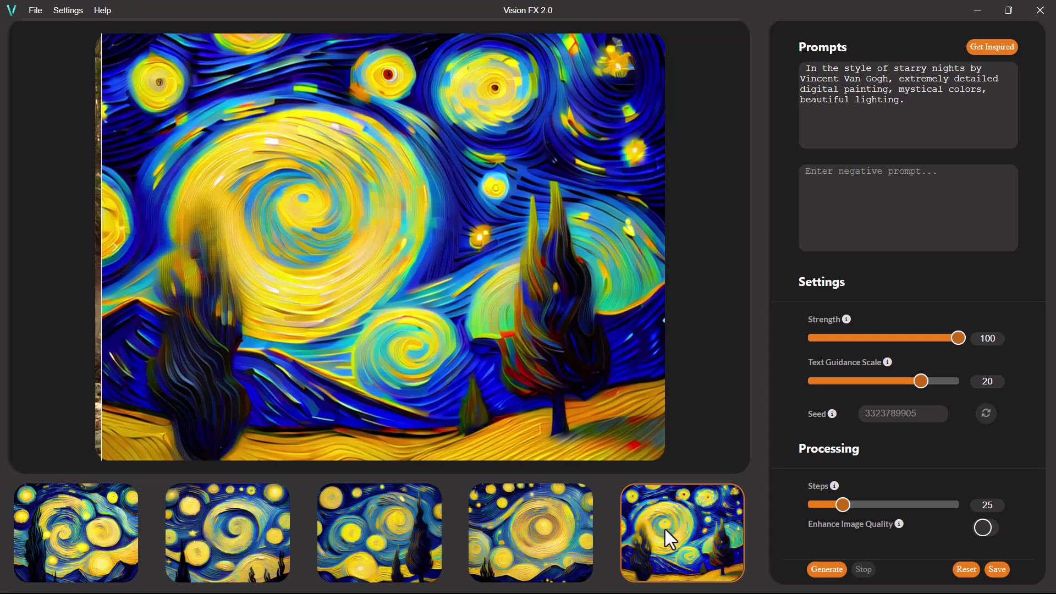
Regenerate the fourth starry night variation with Enhance Image Quality on and Steps at 55, and compare it with the neighbouring variations
click(560, 548)
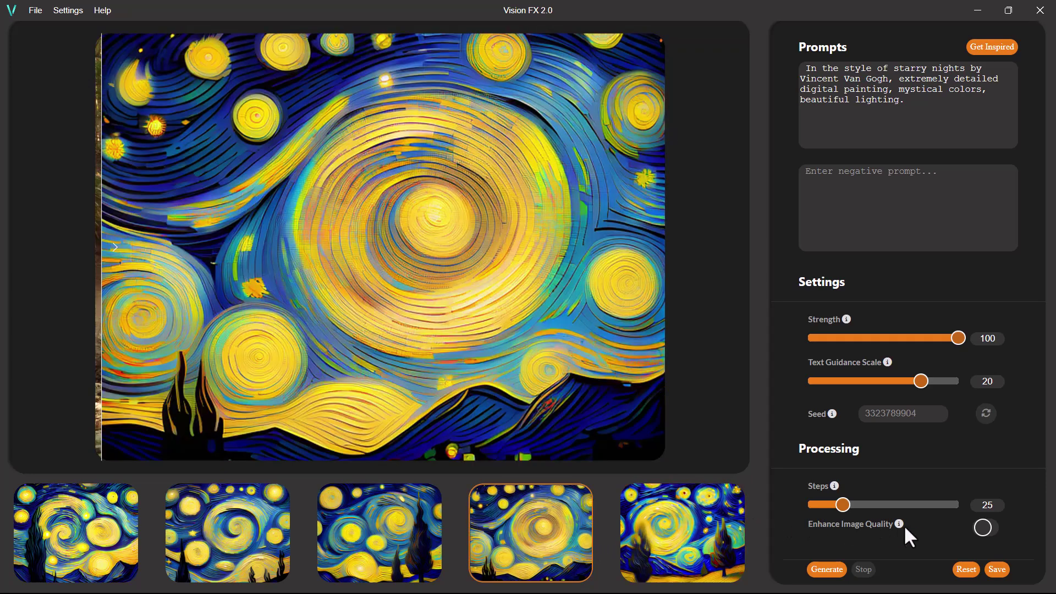
click(985, 526)
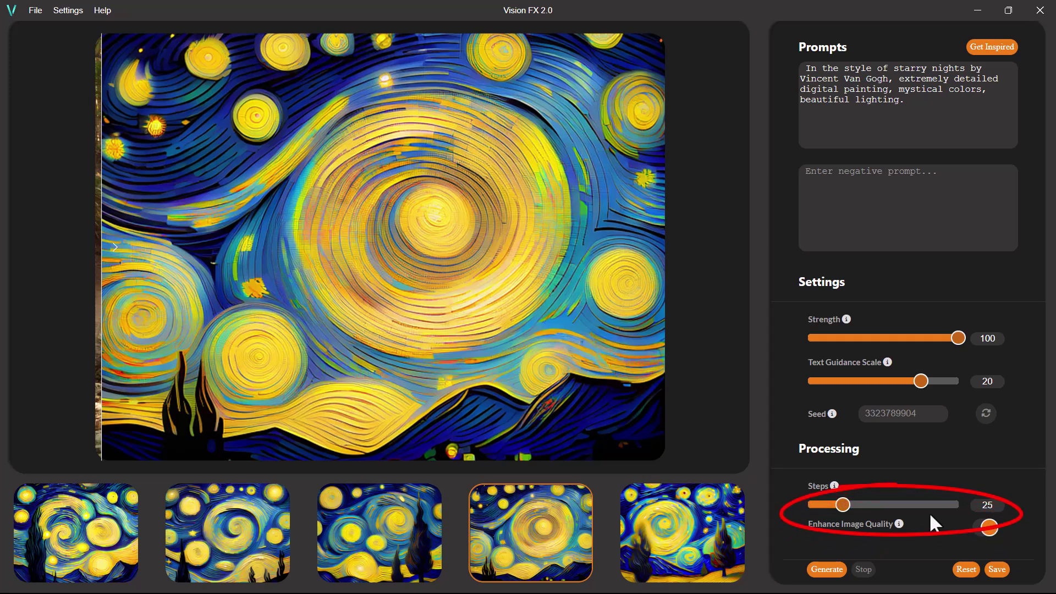
click(911, 505)
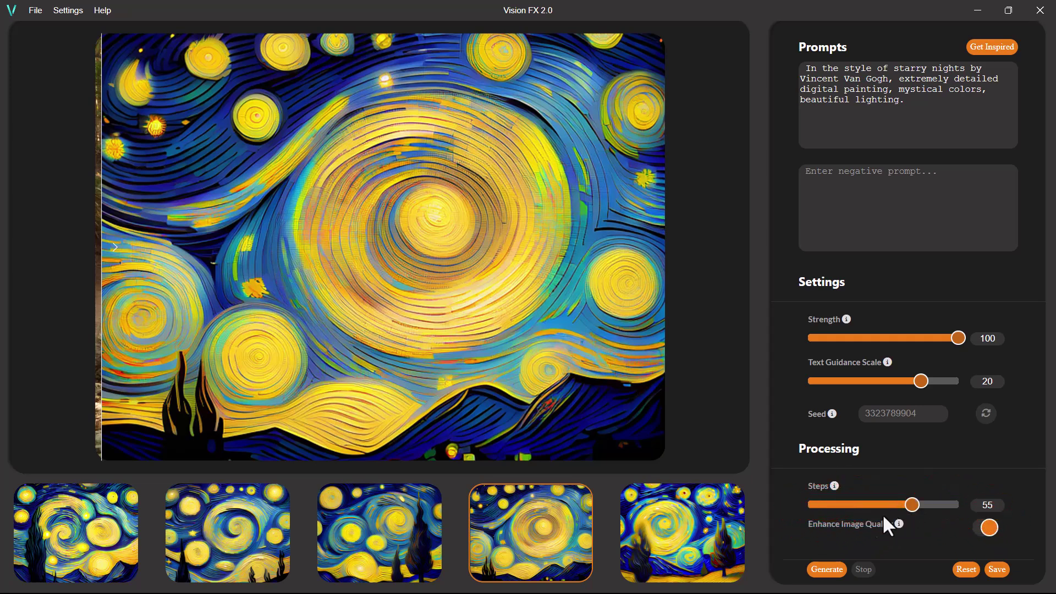
click(827, 569)
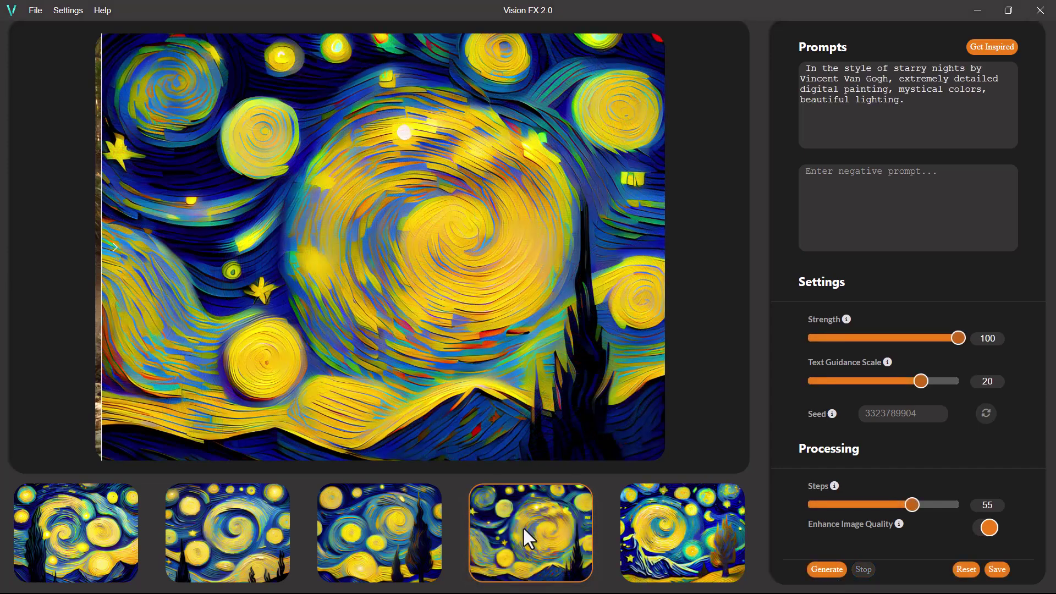
click(675, 529)
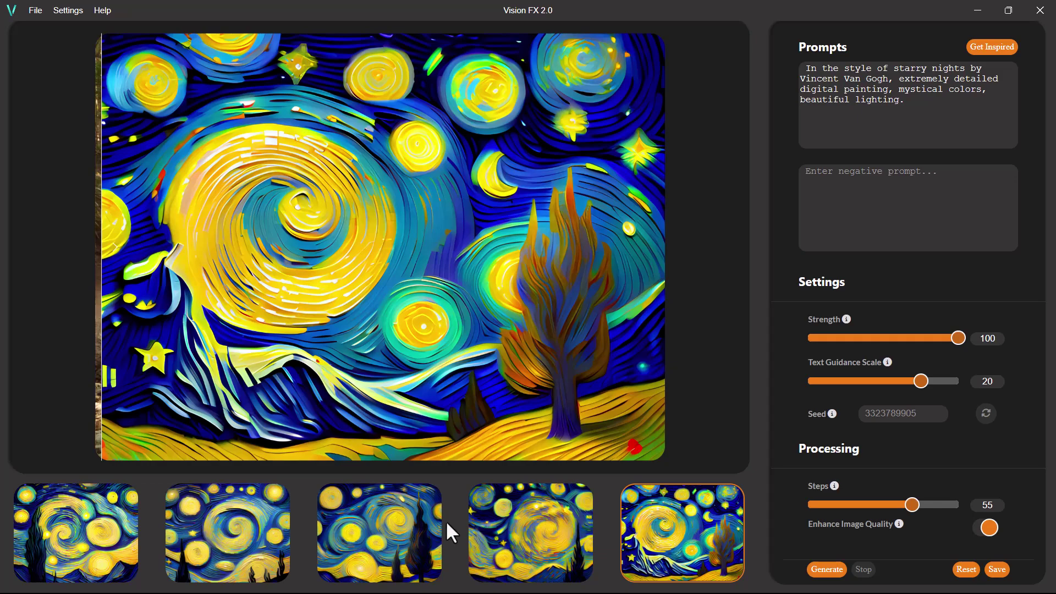
click(414, 535)
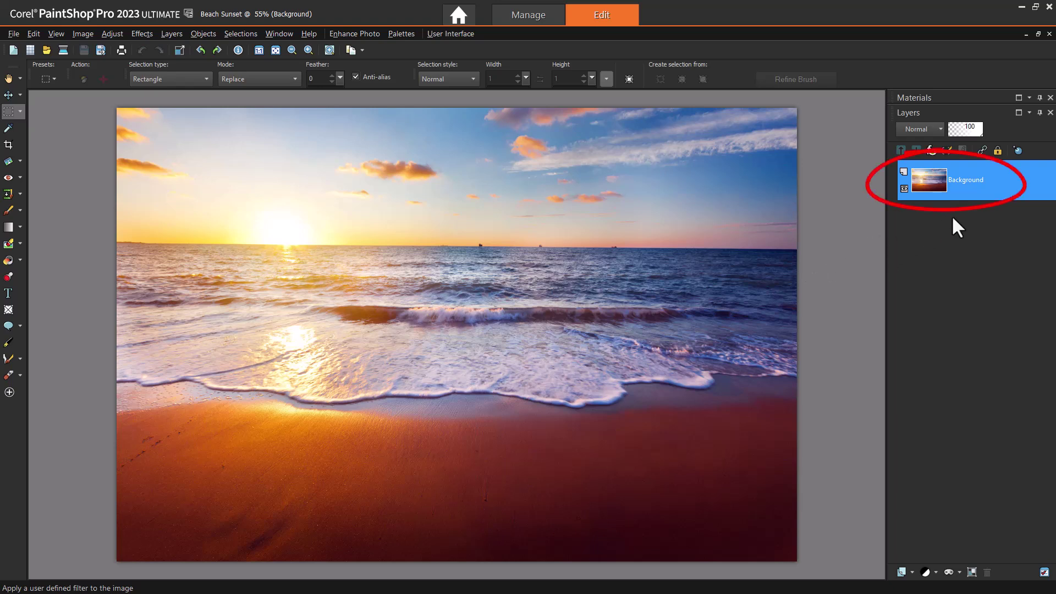
In PaintShop Pro, duplicate the Background layer of the Beach Sunset photo and open the copy in Vision FX 2.0
right_click(996, 187)
click(980, 210)
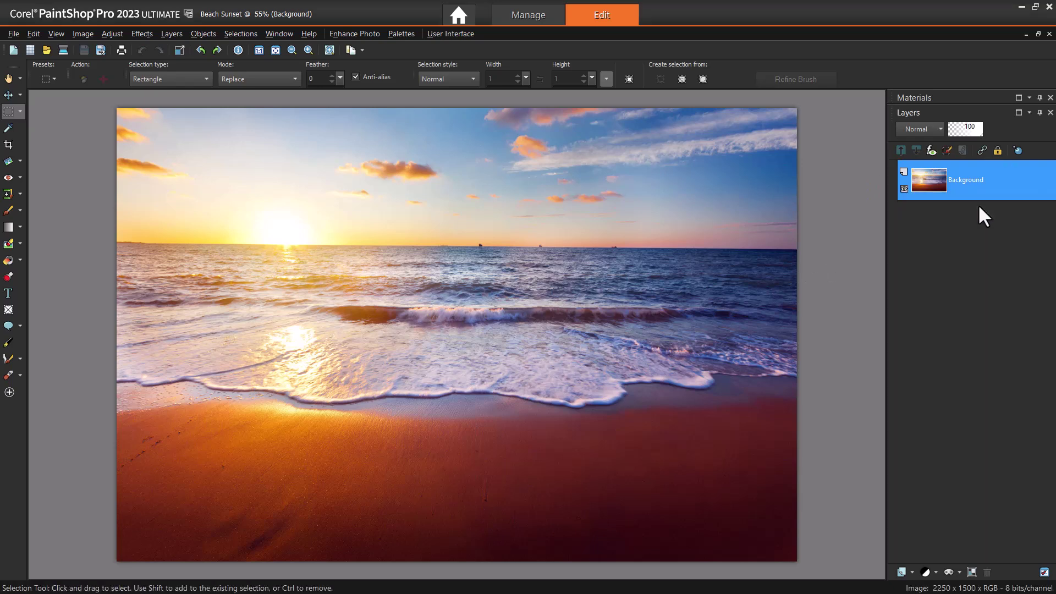
click(143, 36)
mouse_move(251, 256)
mouse_move(288, 258)
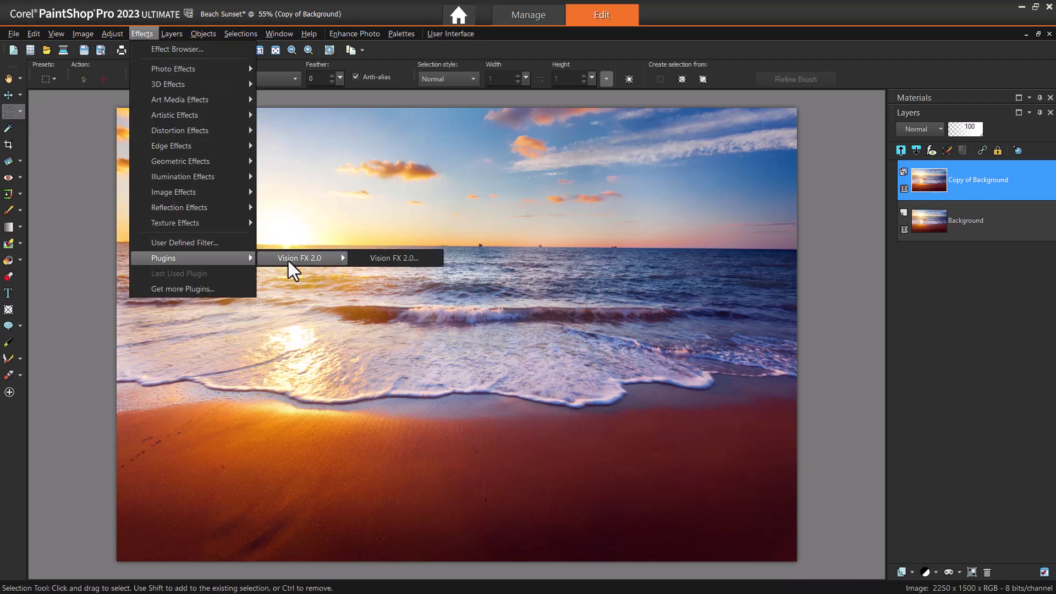
click(373, 256)
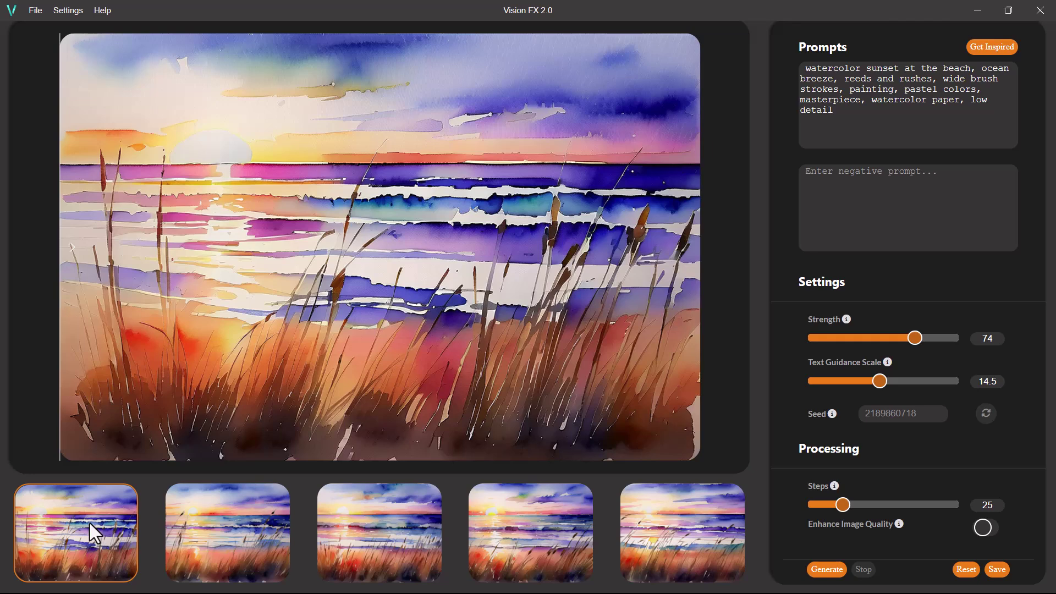
View the second to fifth watercolor beach sunset variations in turn
click(190, 556)
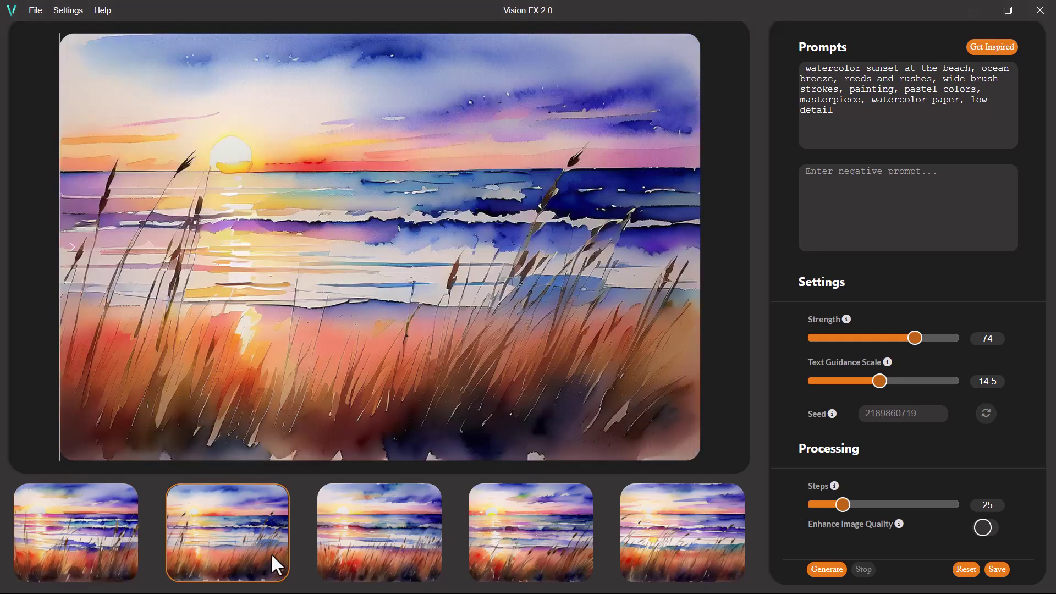
click(358, 549)
click(481, 531)
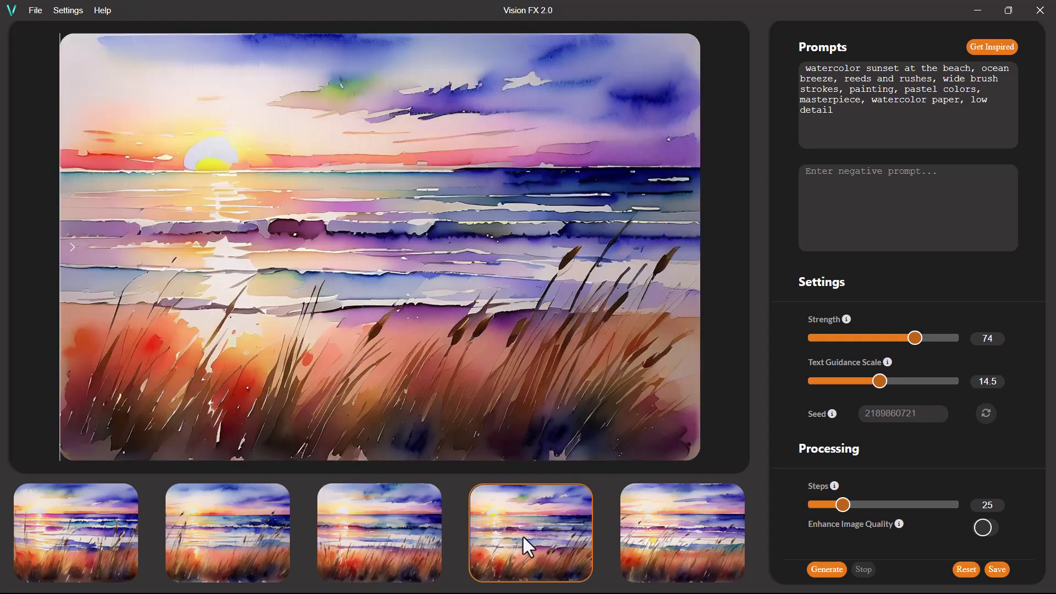
click(666, 547)
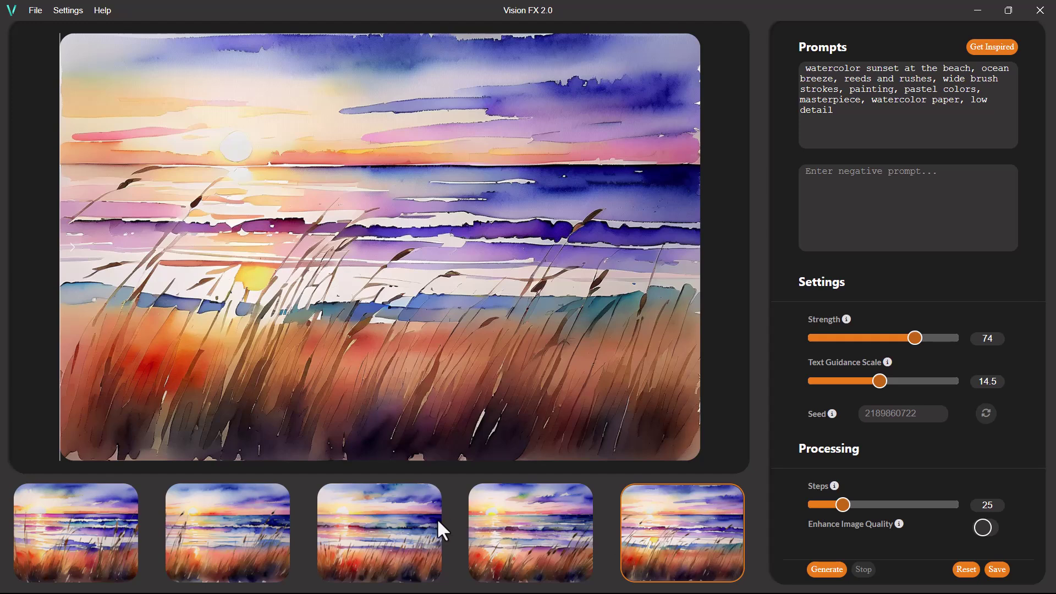
Add the negative prompt "Shadows, dark tones, dark foreground, bold colors, high detail", regenerate from the third beach variation on, and view the fourth and fifth
click(398, 522)
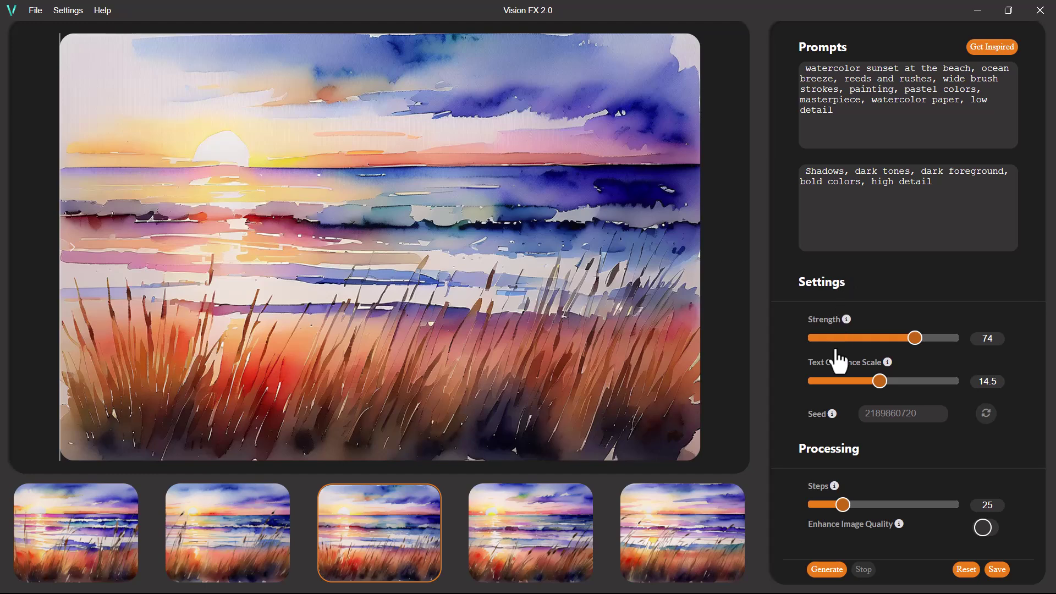
click(822, 570)
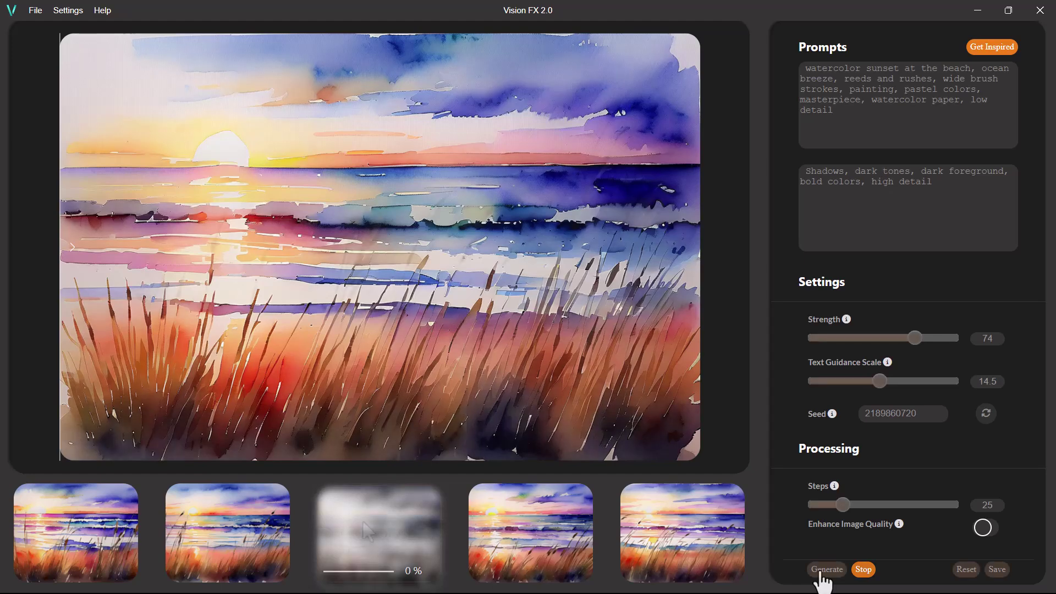
click(517, 520)
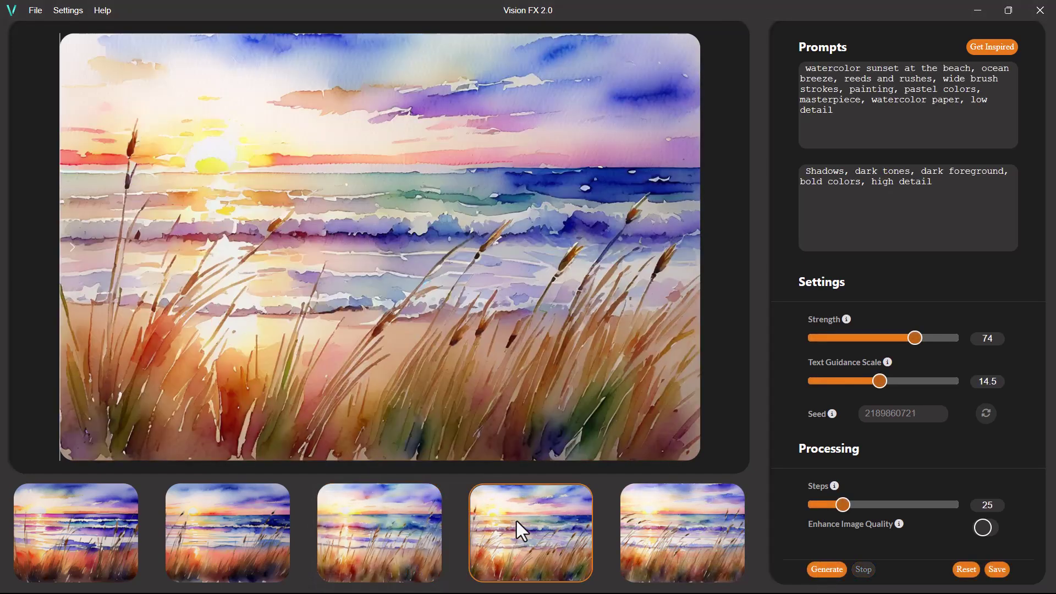
click(649, 536)
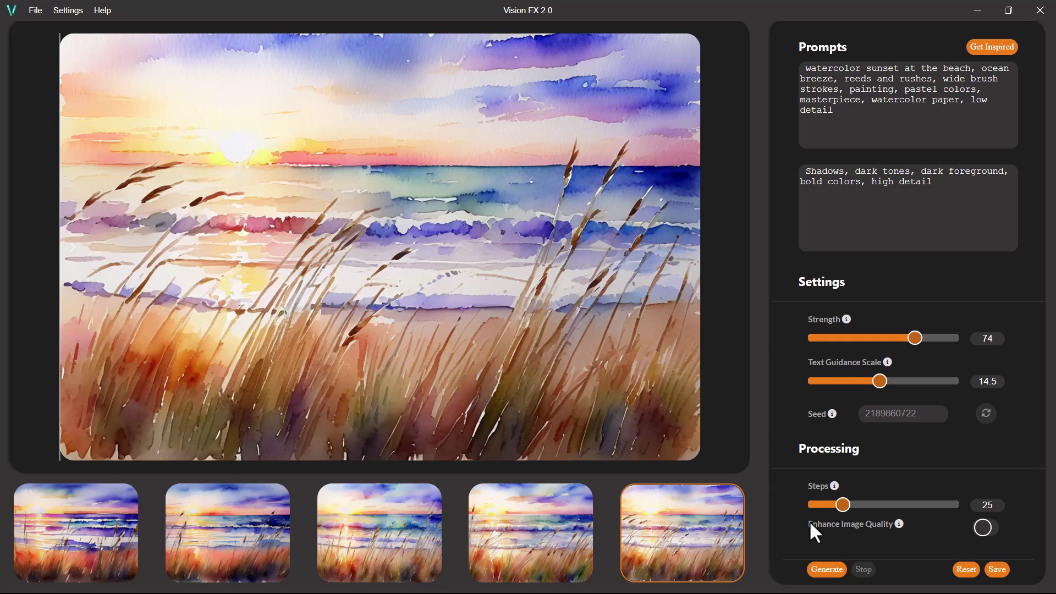
Save the fifth beach variation to the Copy of Background layer and hide that layer to compare with the original photo
click(997, 570)
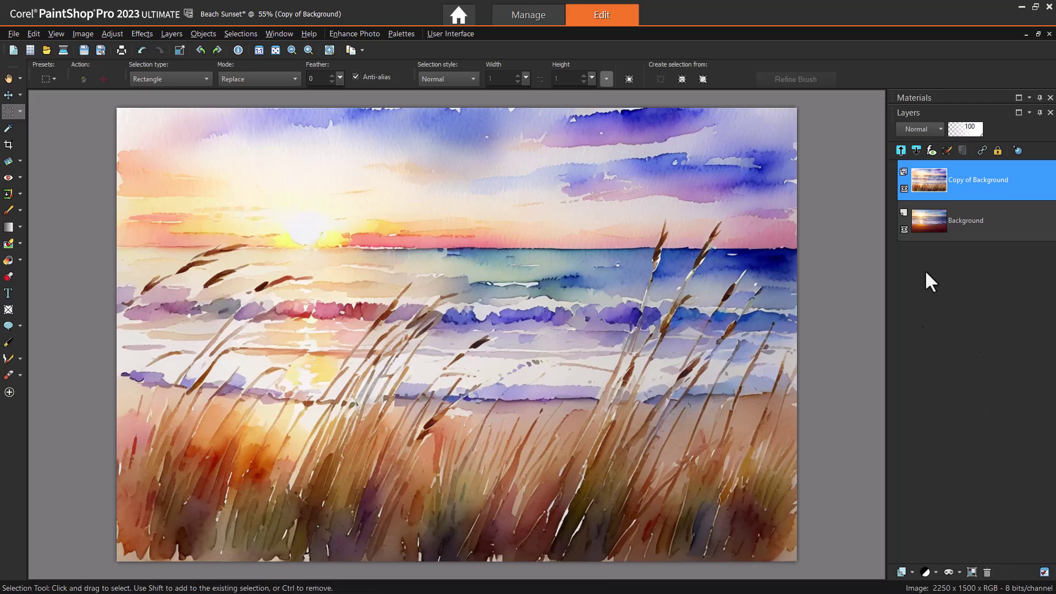
click(904, 188)
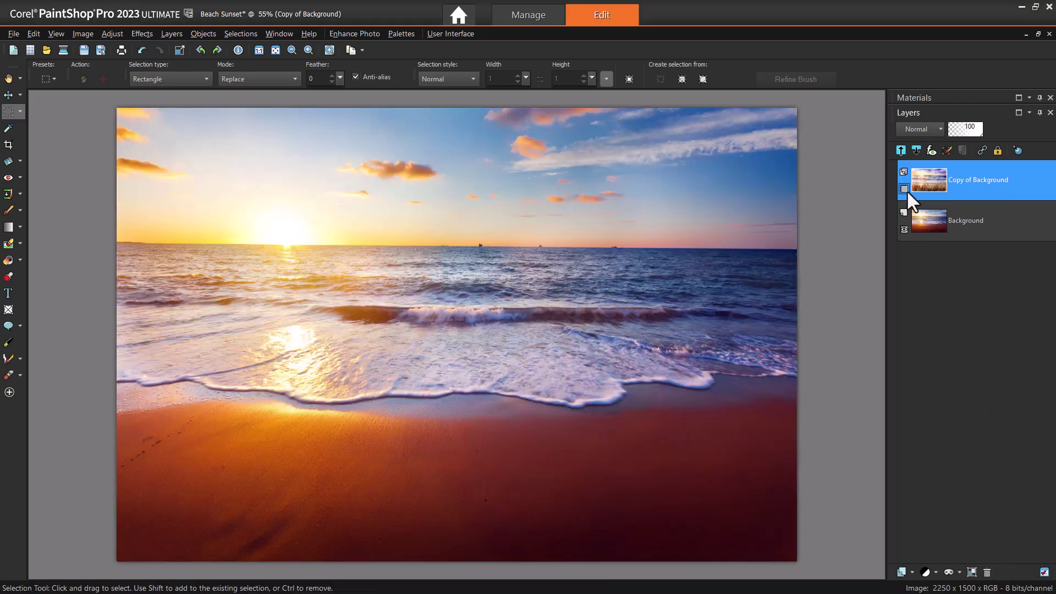
Show the Copy of Background layer again over the original Beach Sunset photo
click(906, 191)
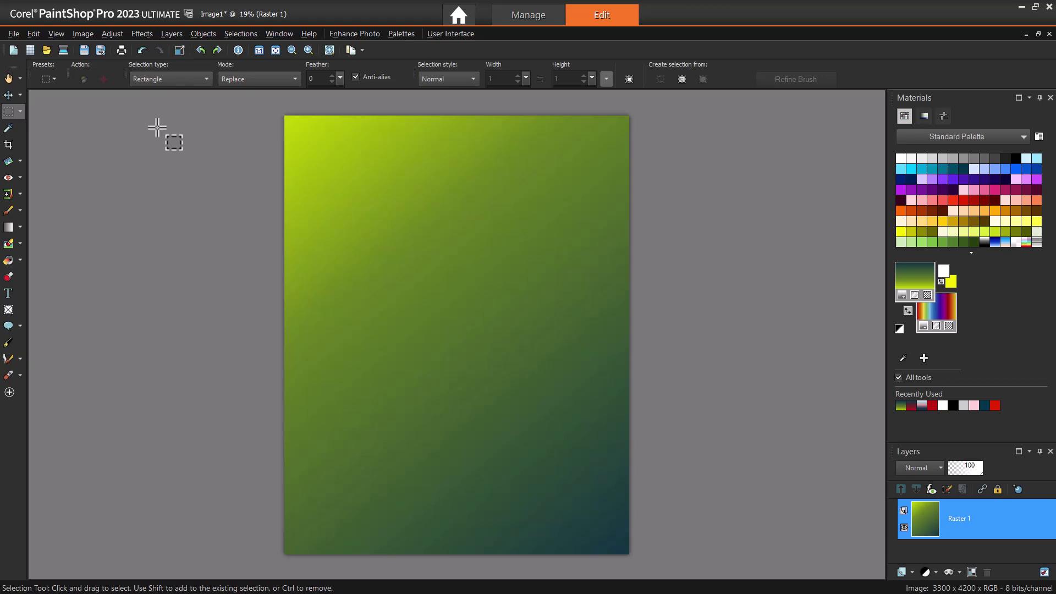
Open the green gradient image in Vision FX 2.0 and replace its prompt with the steampunk woman prompt copied from the Distinct AI gallery
click(144, 37)
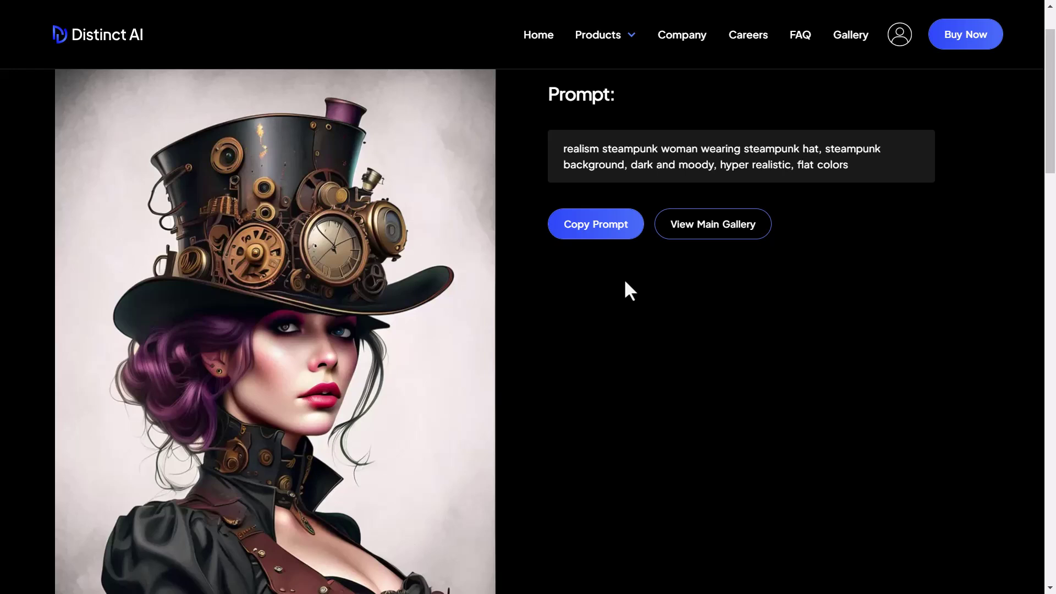
click(593, 223)
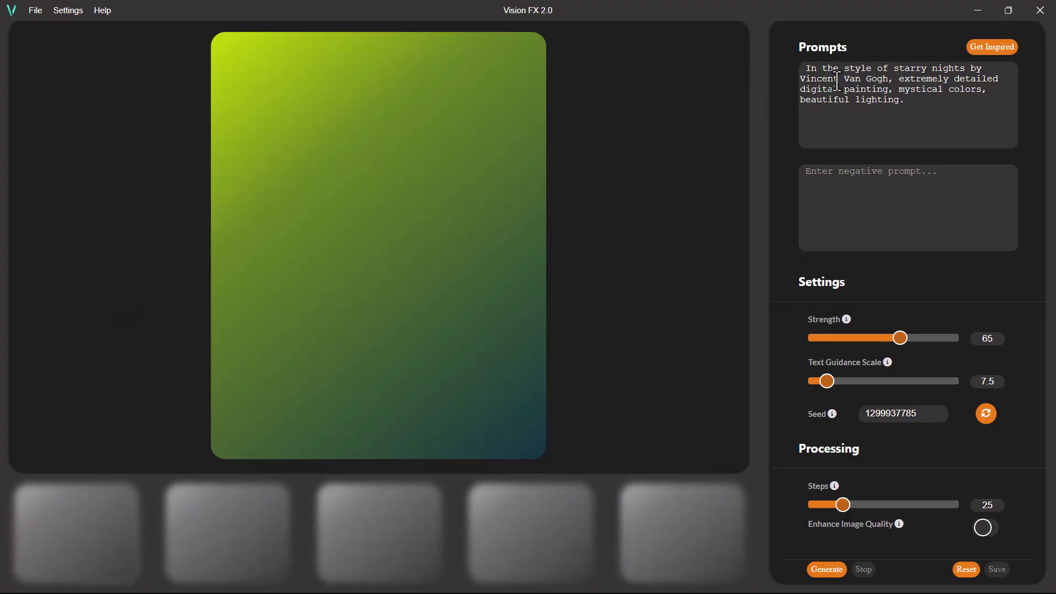
triple_click(836, 82)
key(ctrl+v)
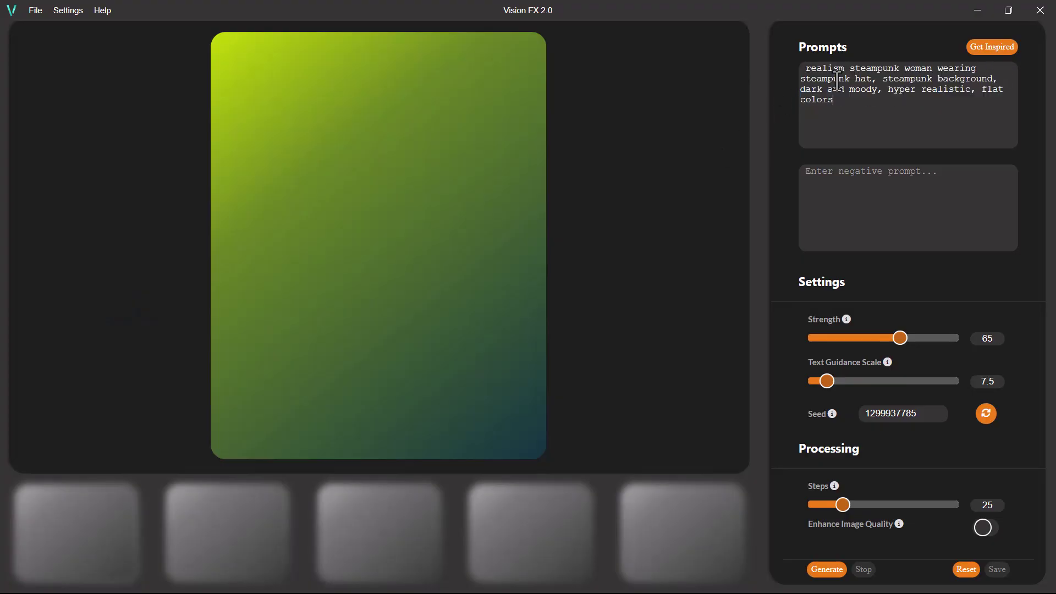
In the pasted prompt, change "realism" to "photorealistic" and "steampunk background" to "industrial background"
key(ctrl+shift+Left)
text(photorealistic)
double_click(905, 79)
text(industrial)
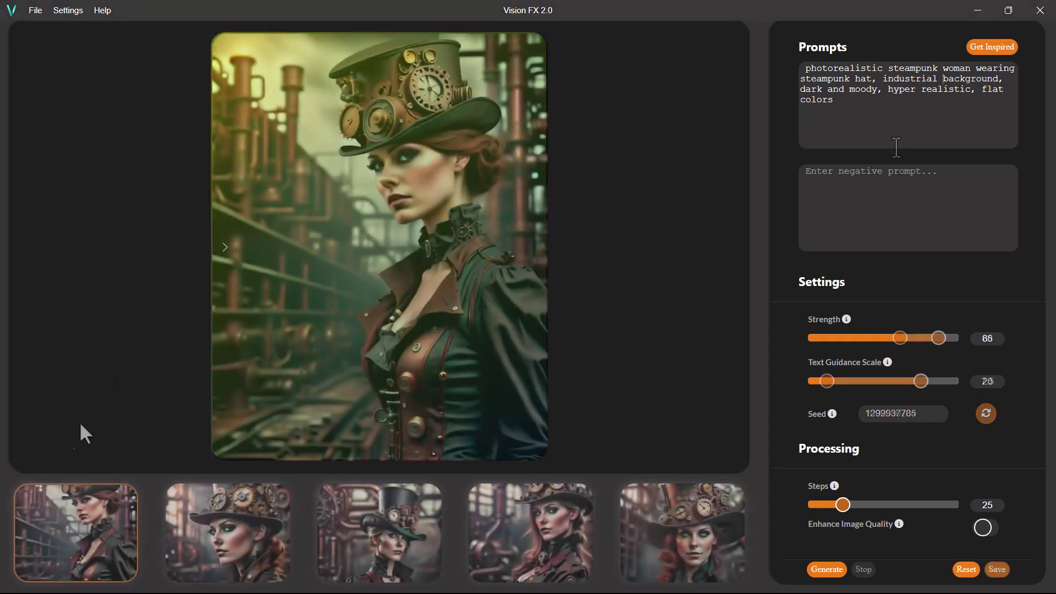
View the five generated steampunk woman variations in turn
click(75, 520)
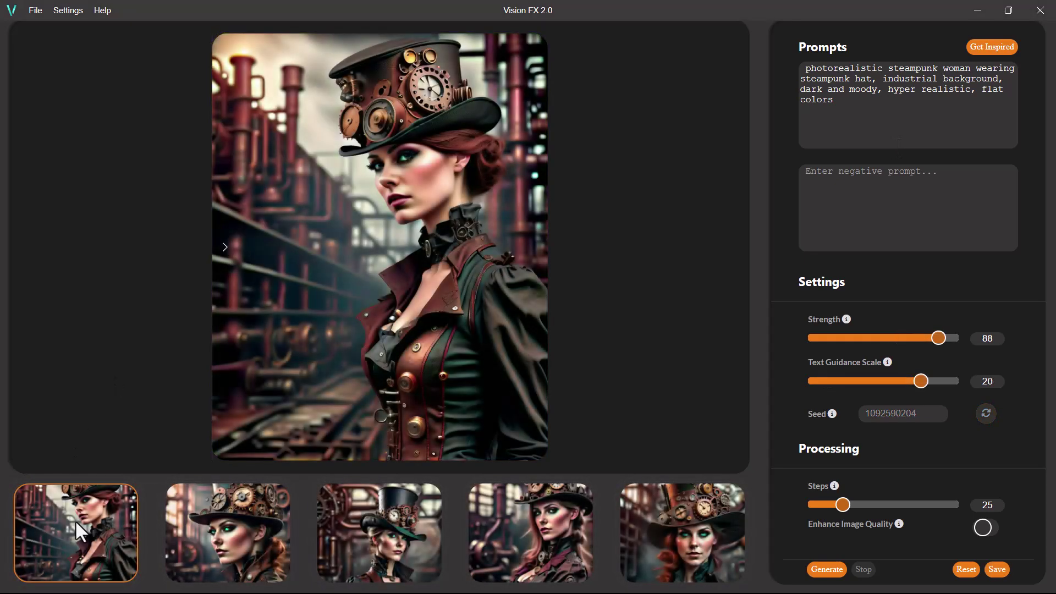
click(191, 539)
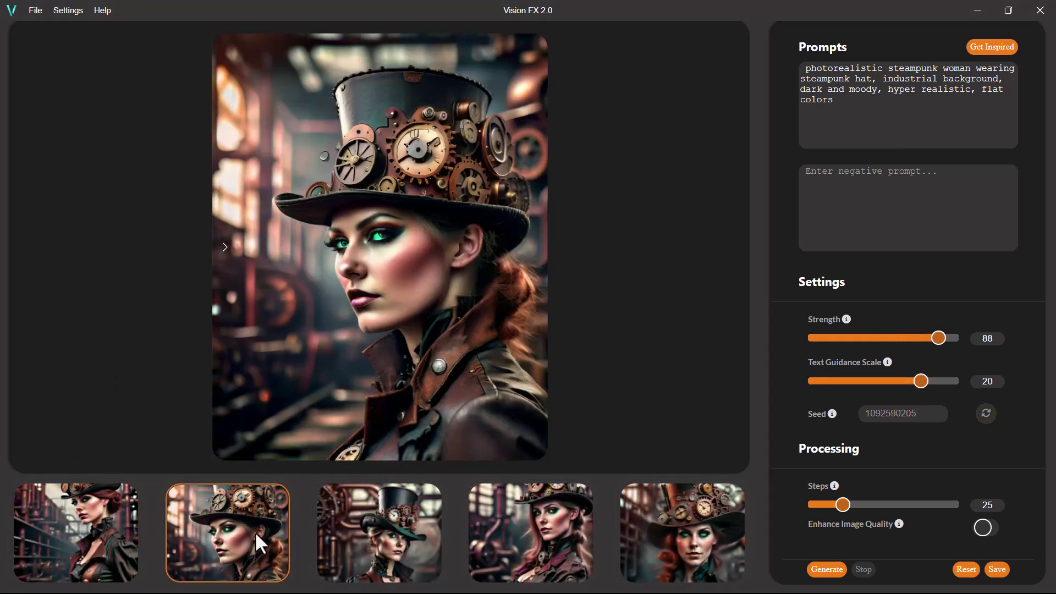
click(352, 537)
click(502, 533)
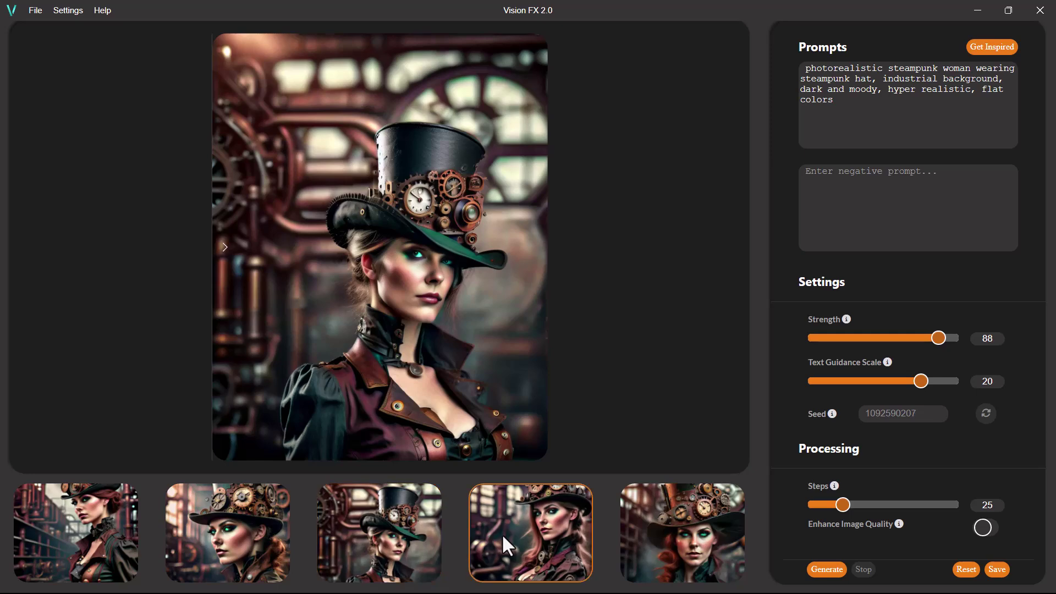
click(666, 530)
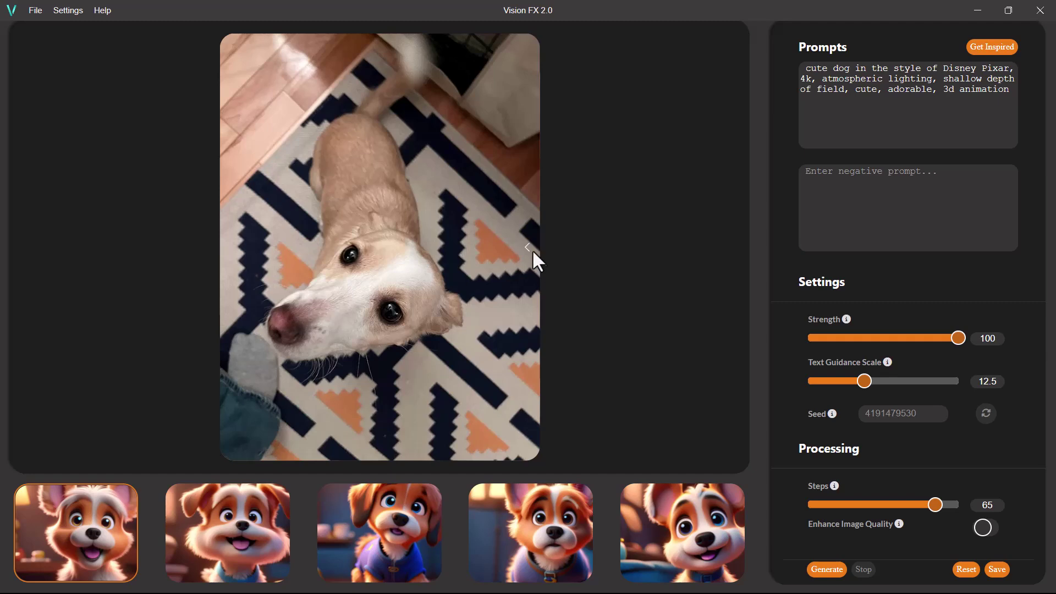
Slide the before/after divider across the dog photo to reveal the first Pixar-style variation, and view the second to fifth variations
drag(527, 246, 183, 337)
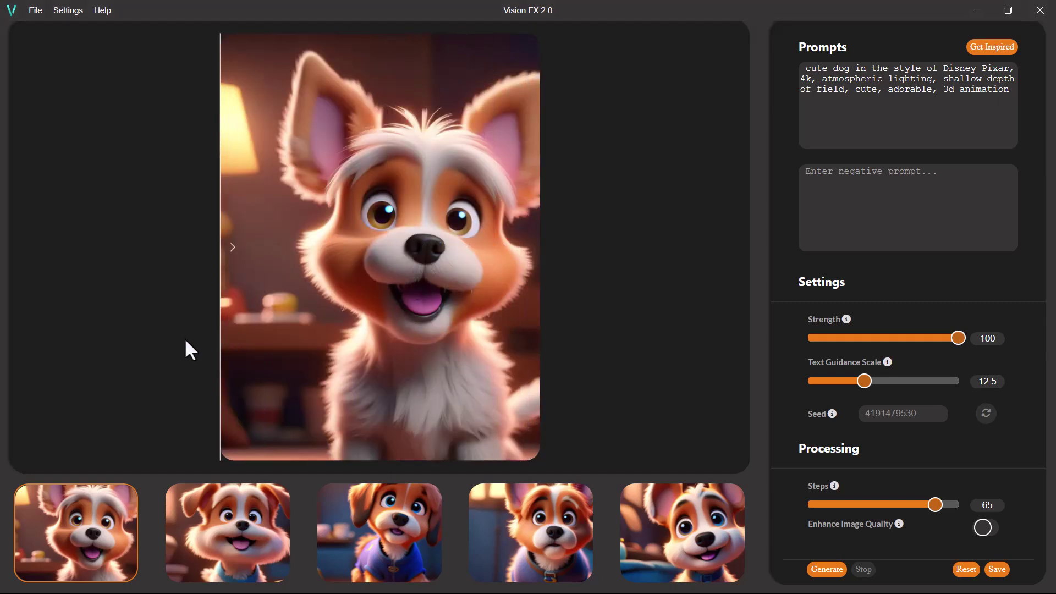
click(216, 529)
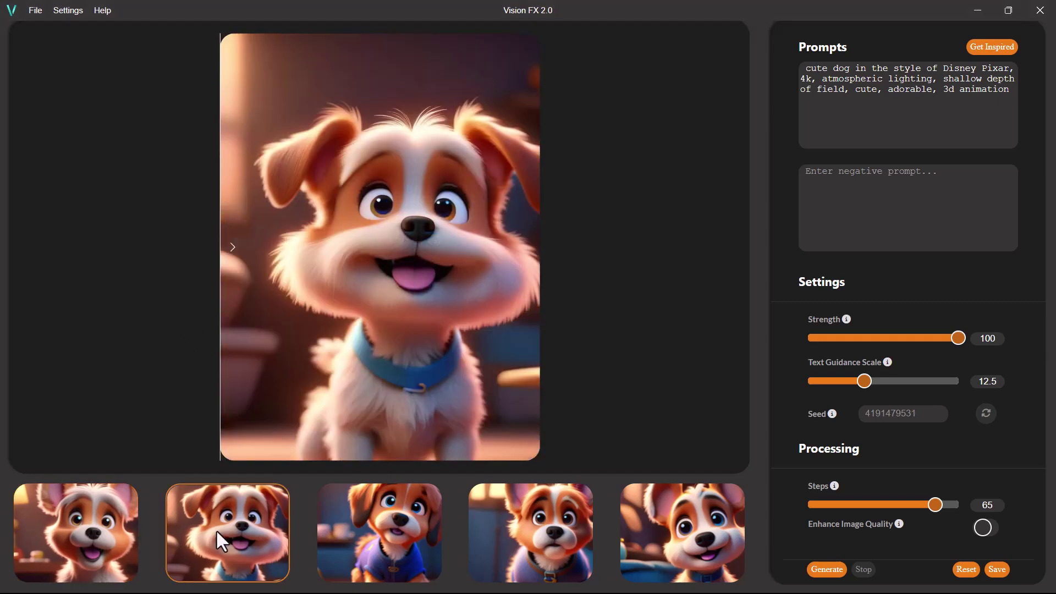
click(351, 558)
click(498, 563)
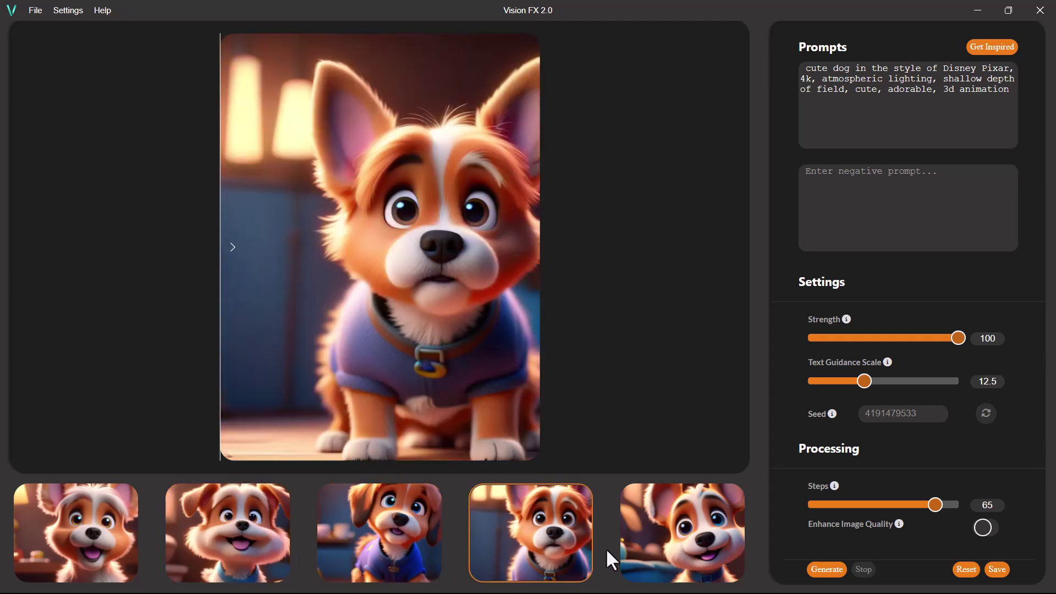
click(655, 552)
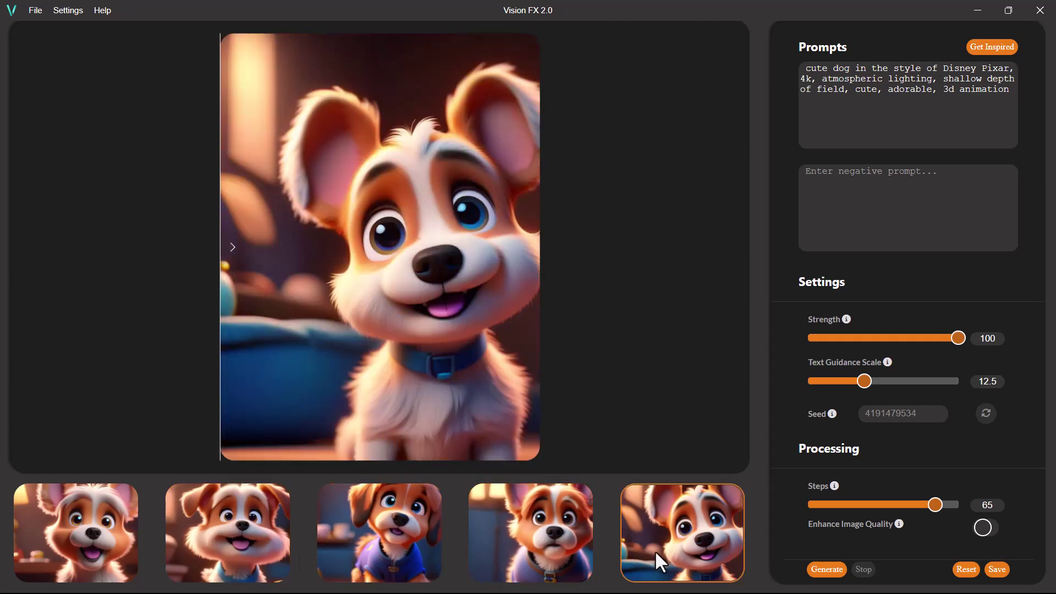